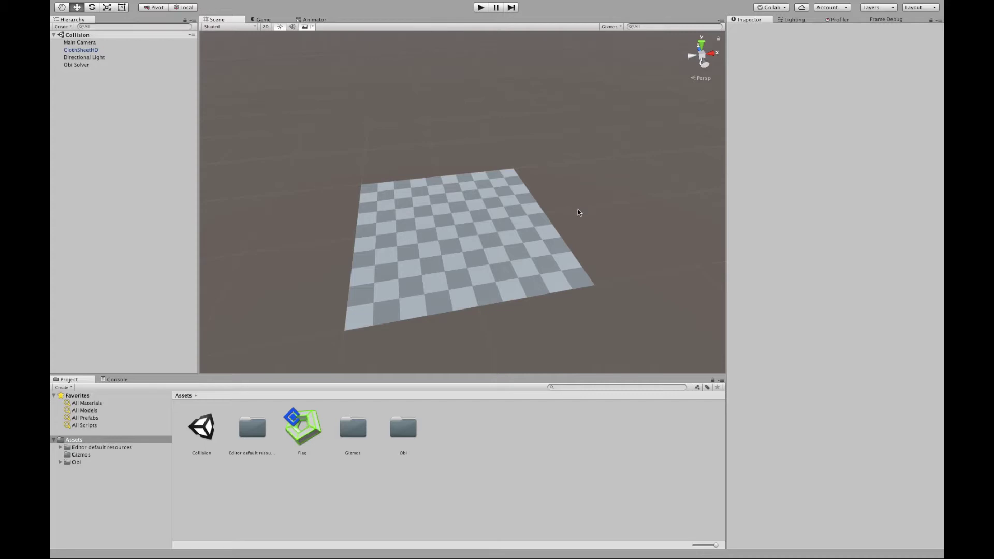
Step: Orbit the Scene view to look down on the checkered cloth sheet with the horizon visible
alt+drag(579, 212, 648, 145)
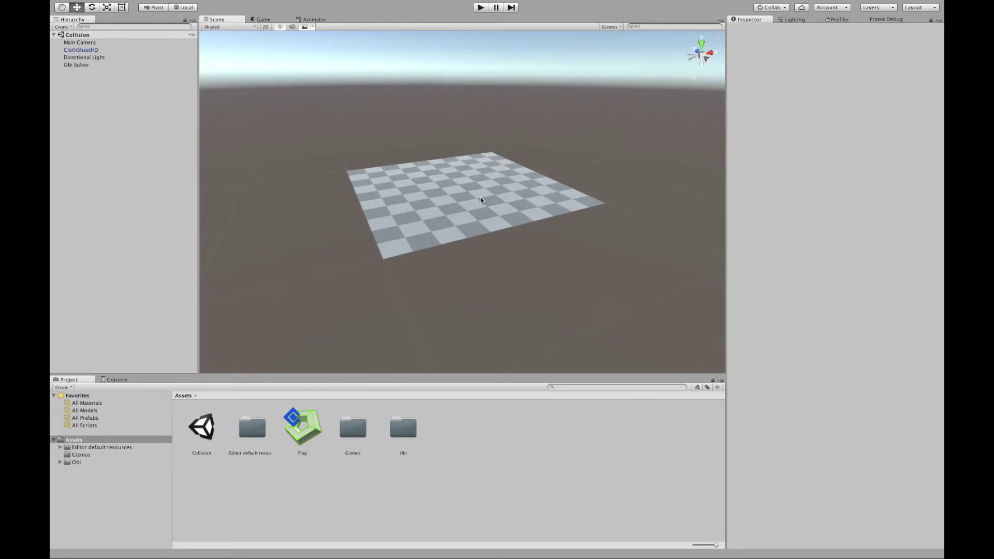
alt+drag(514, 141, 519, 219)
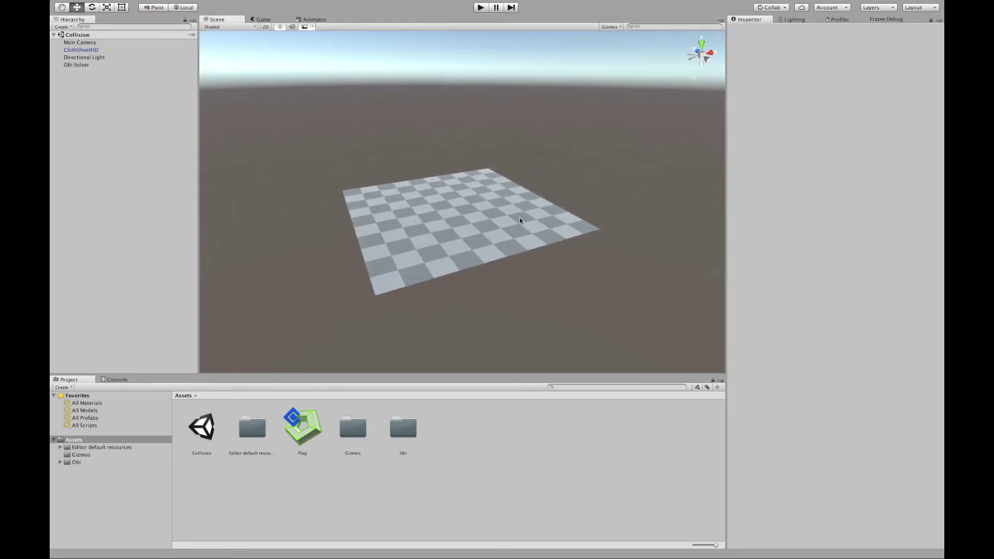
click(520, 218)
click(842, 199)
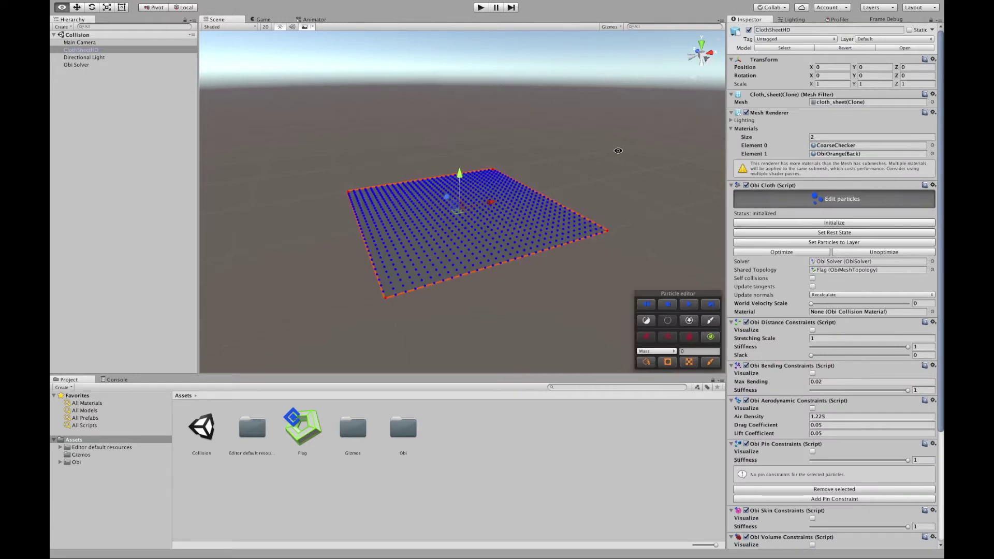
alt+drag(574, 165, 576, 198)
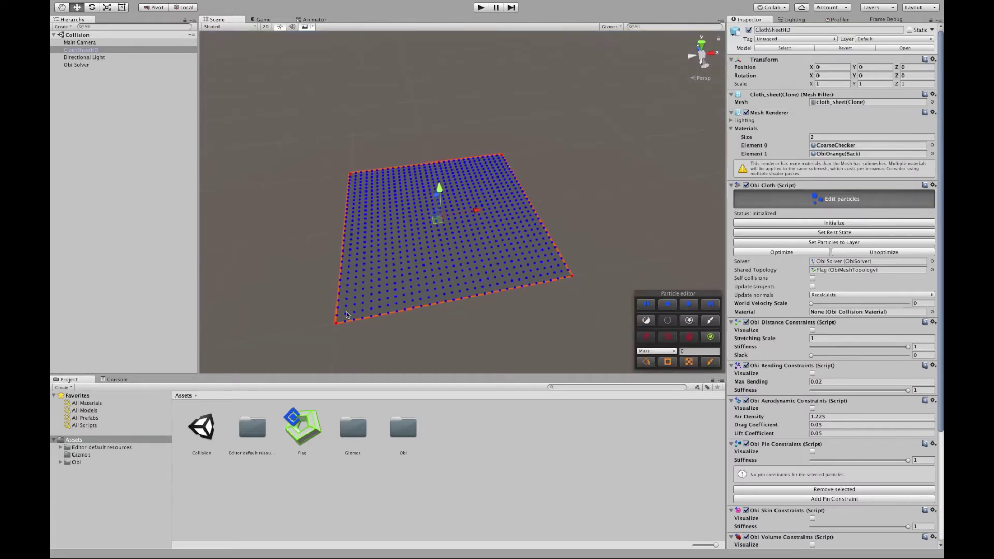
click(783, 201)
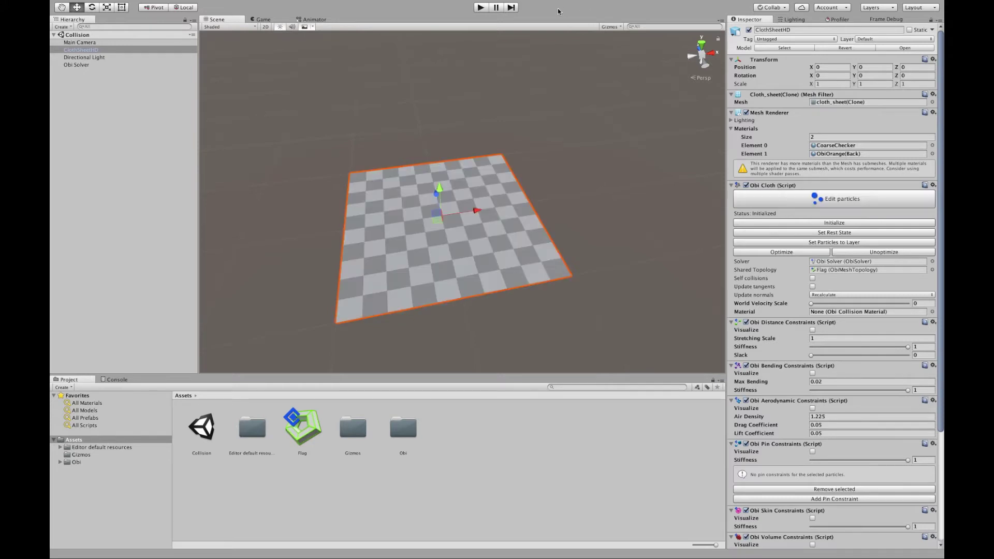
click(482, 8)
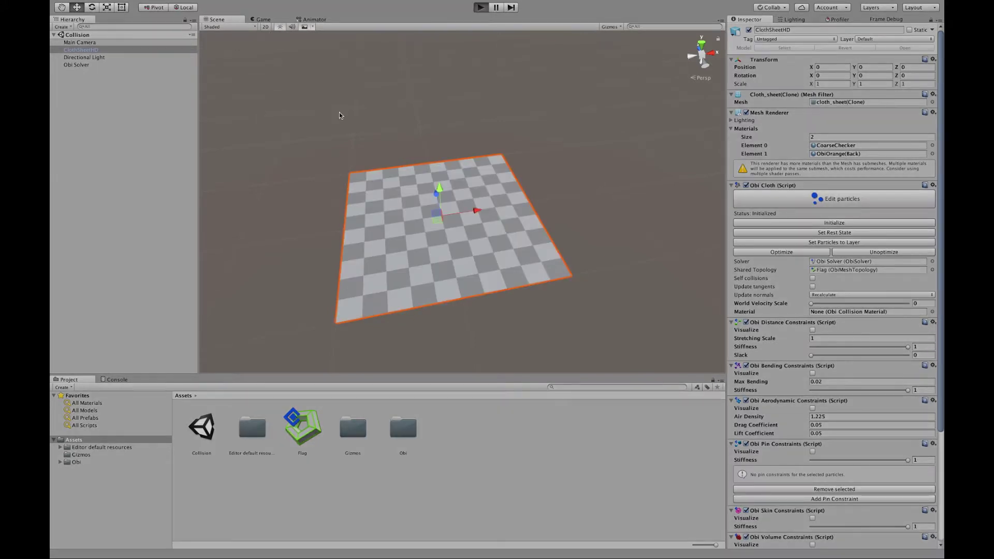
click(236, 19)
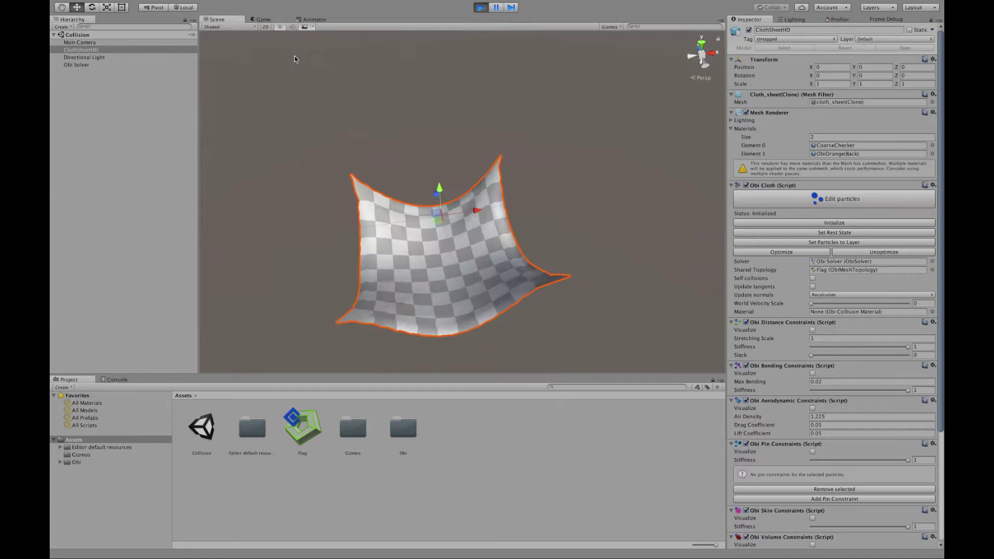
drag(436, 212, 483, 195)
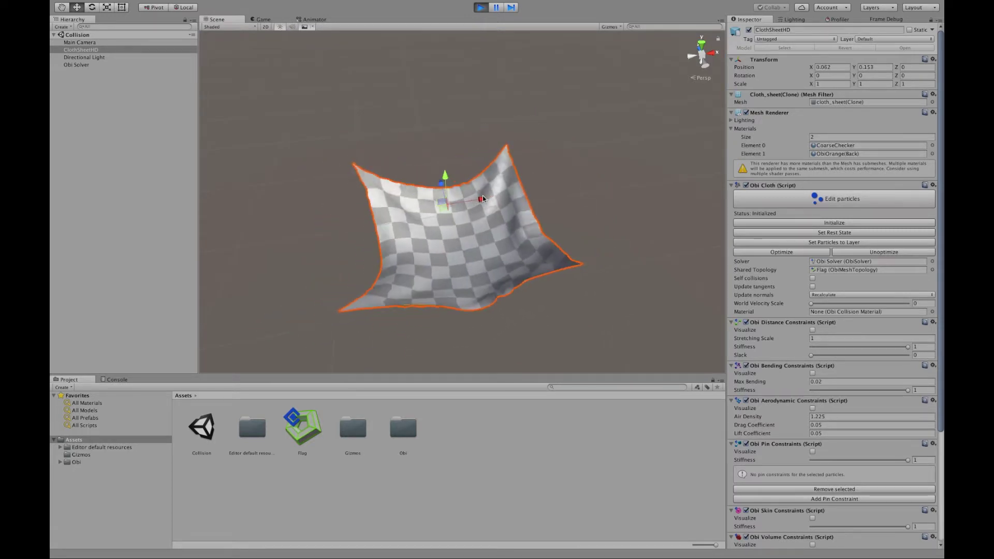
click(562, 195)
click(481, 8)
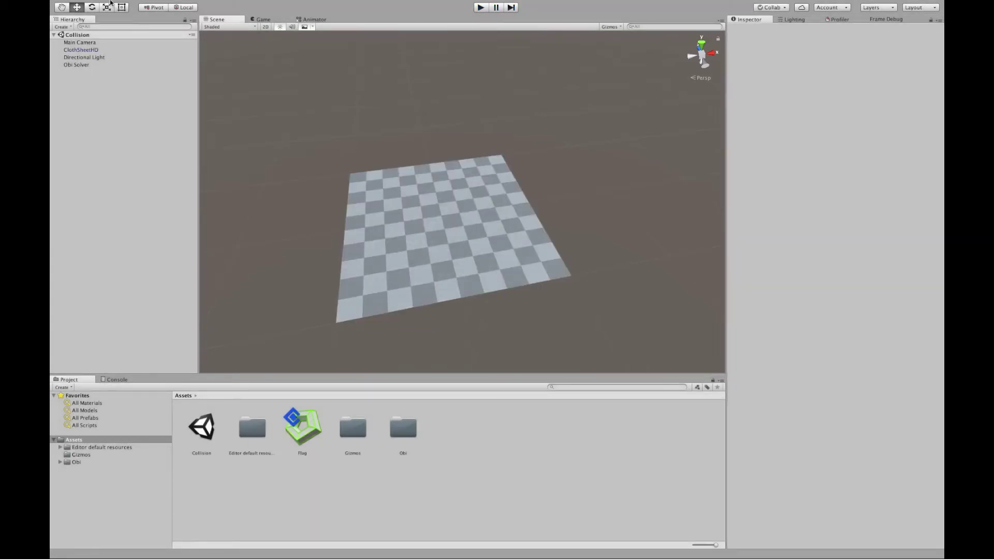
Step: Create a 3D sphere and move it up beside the checkered cloth sheet
click(187, 6)
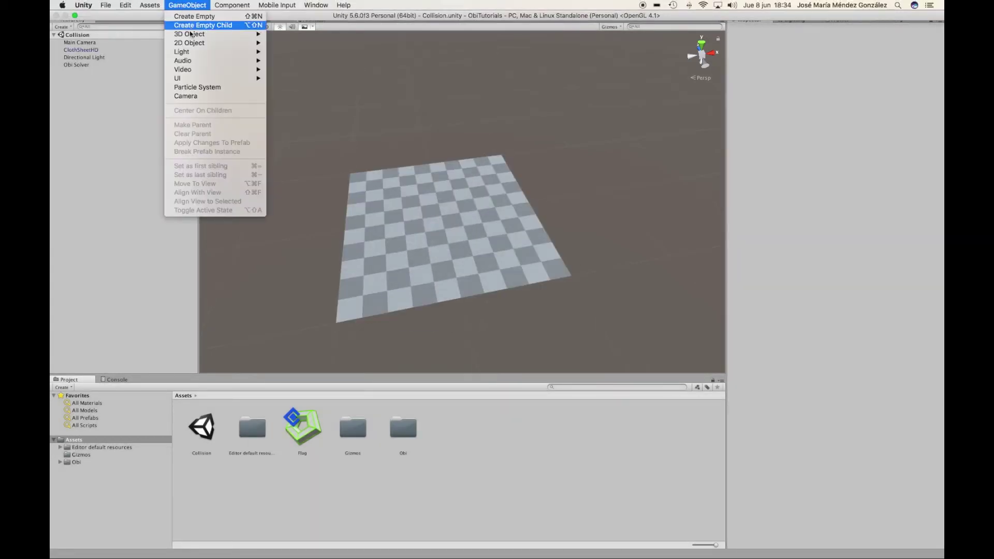
mouse_move(192, 35)
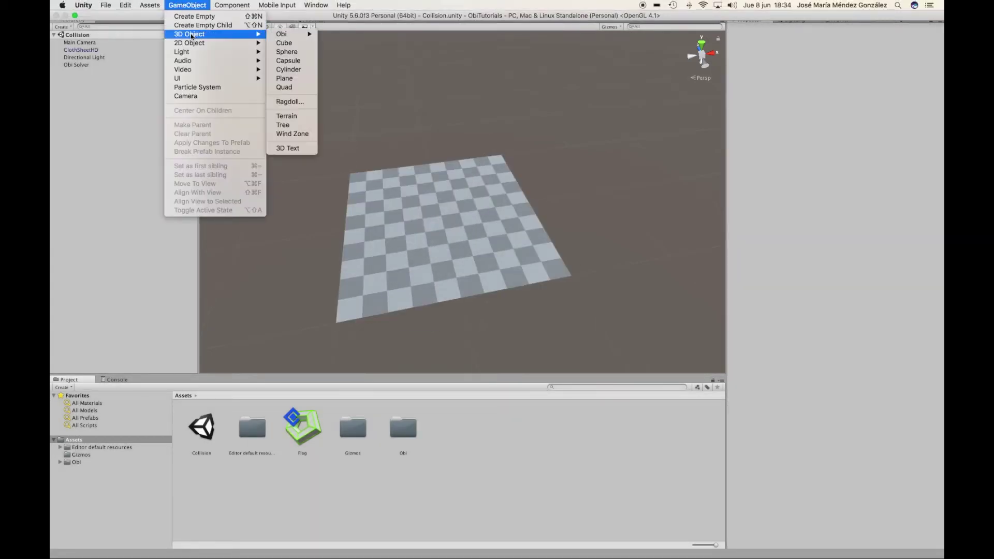
click(302, 52)
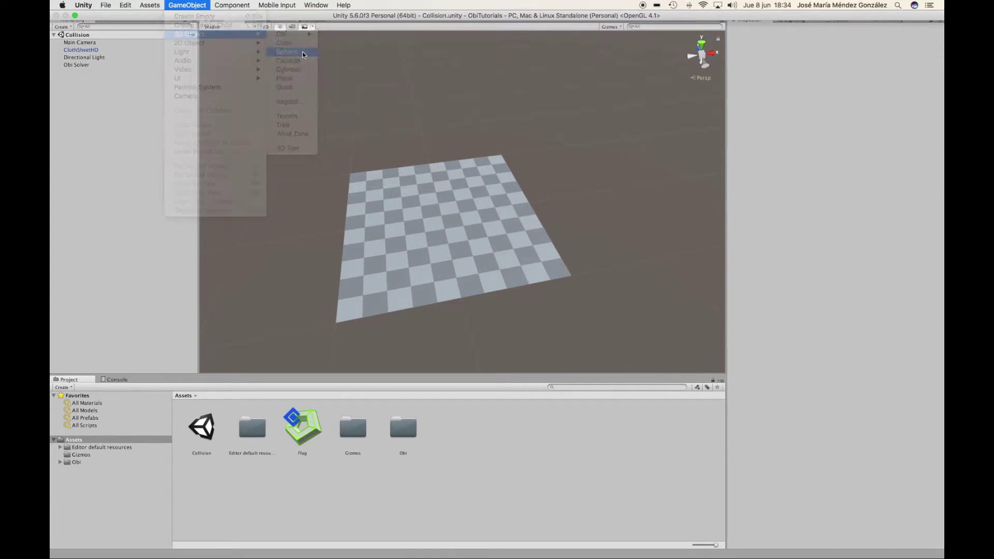
alt+drag(486, 213, 396, 185)
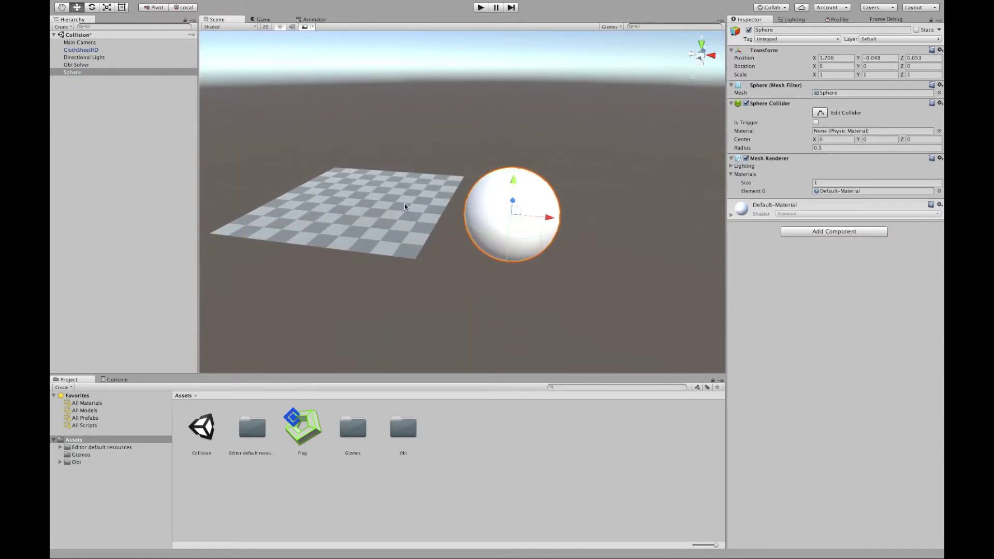
click(405, 206)
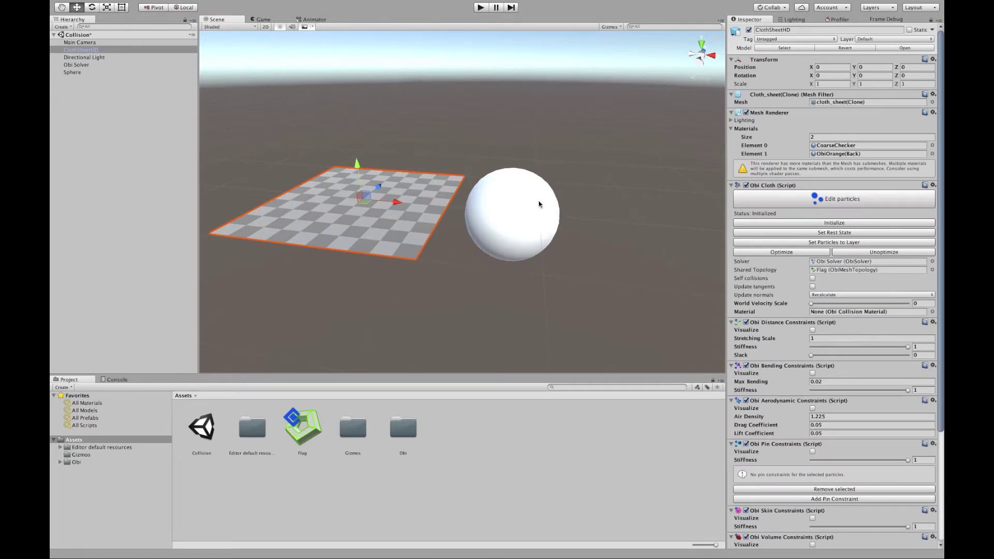
click(537, 147)
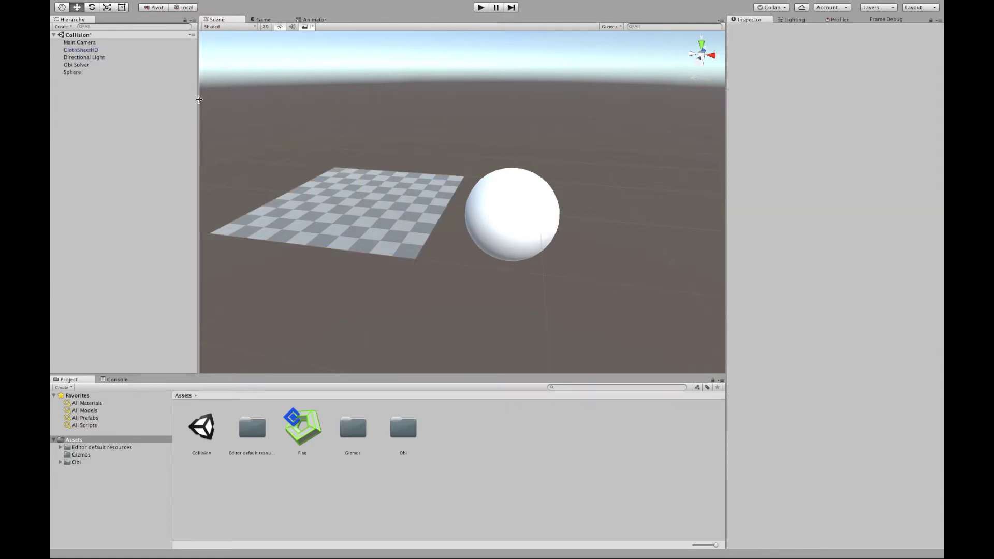
Step: Add an Obi Collider Group component to the Obi Solver and assign it as its Collider Group
click(79, 65)
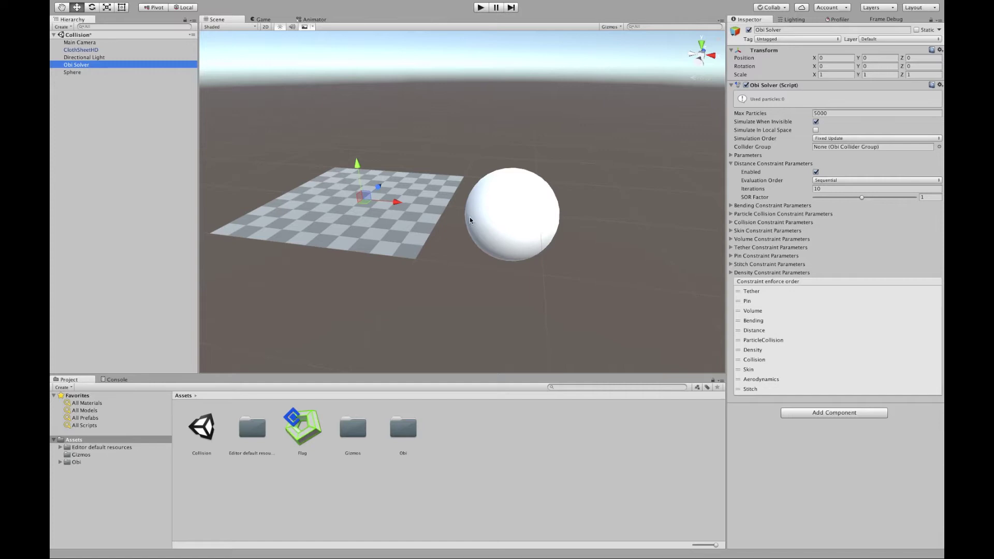
click(840, 414)
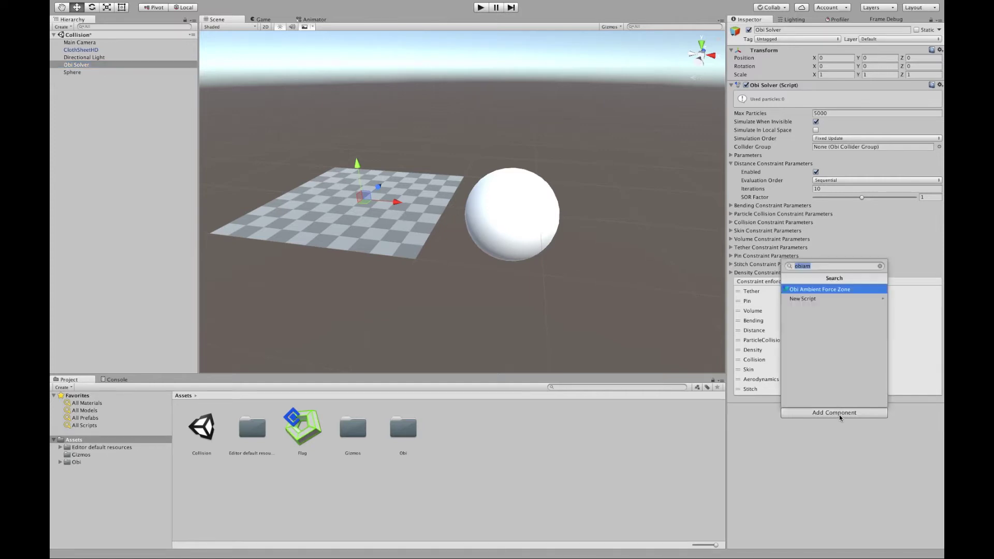
text(obico)
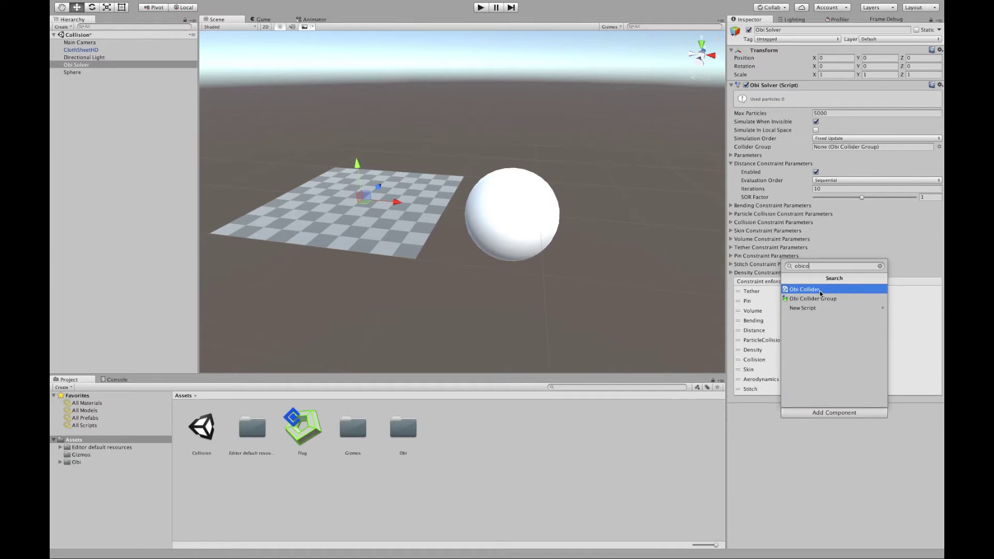
key(Down)
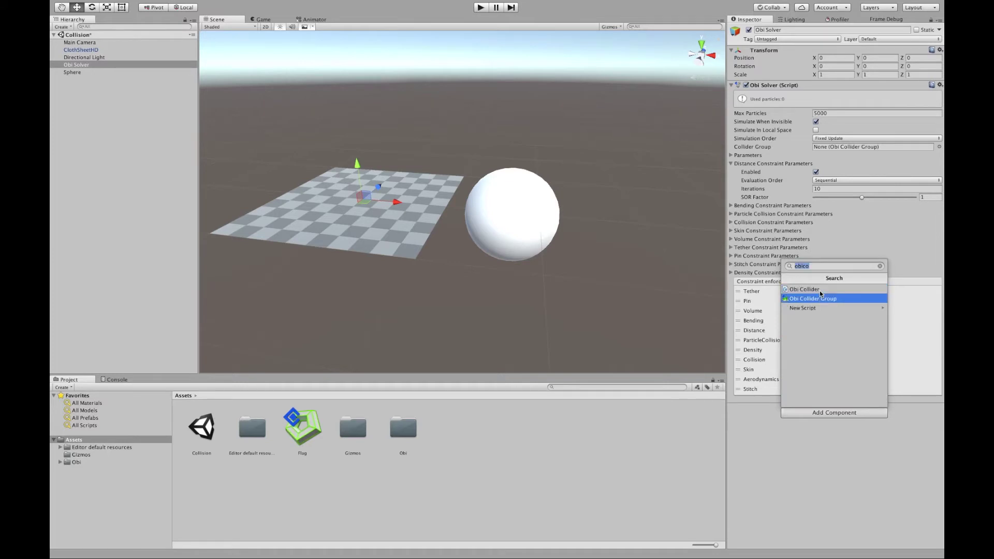
key(Return)
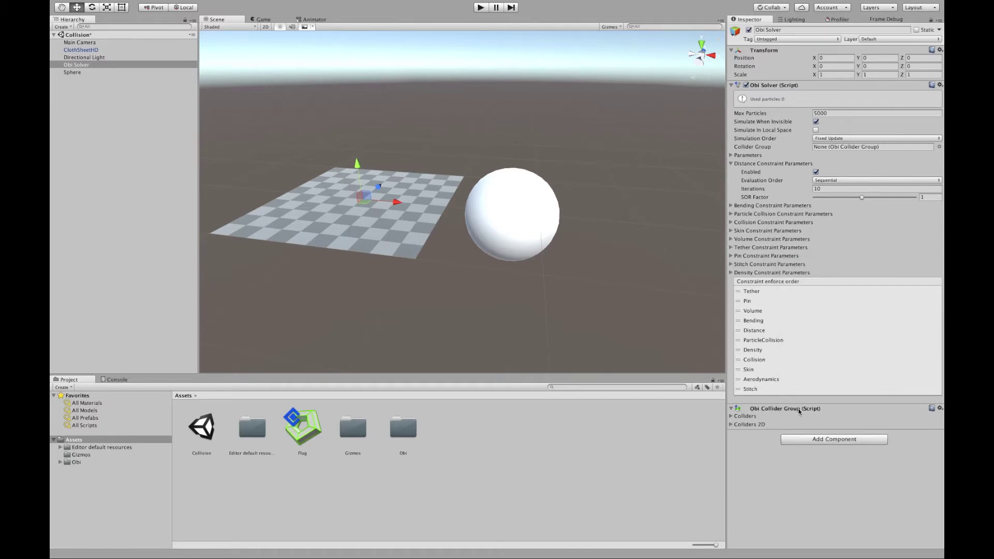
drag(803, 401, 831, 147)
Step: Add the Sphere to the group's colliders, then play-test pushing it into the draping cloth
drag(73, 75, 754, 417)
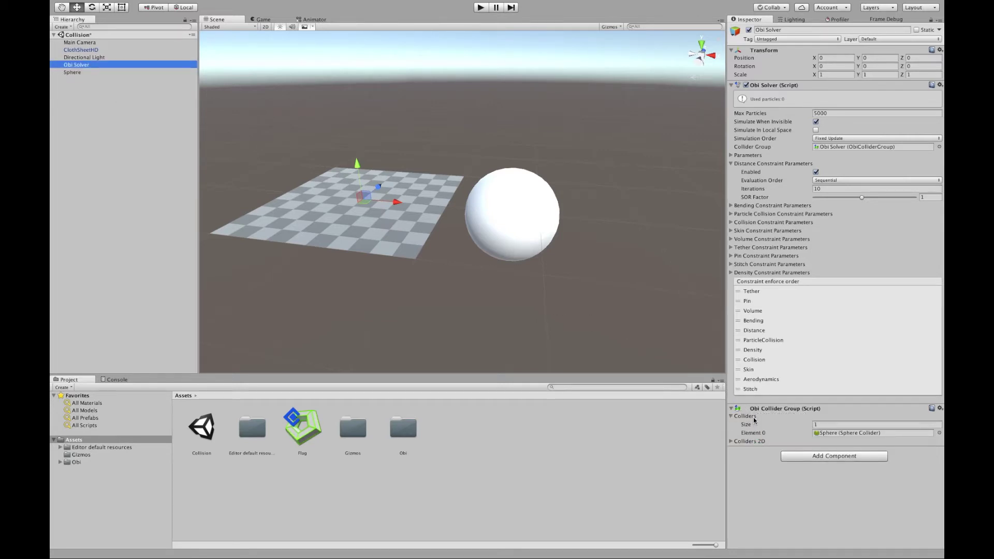
alt+drag(363, 269, 435, 270)
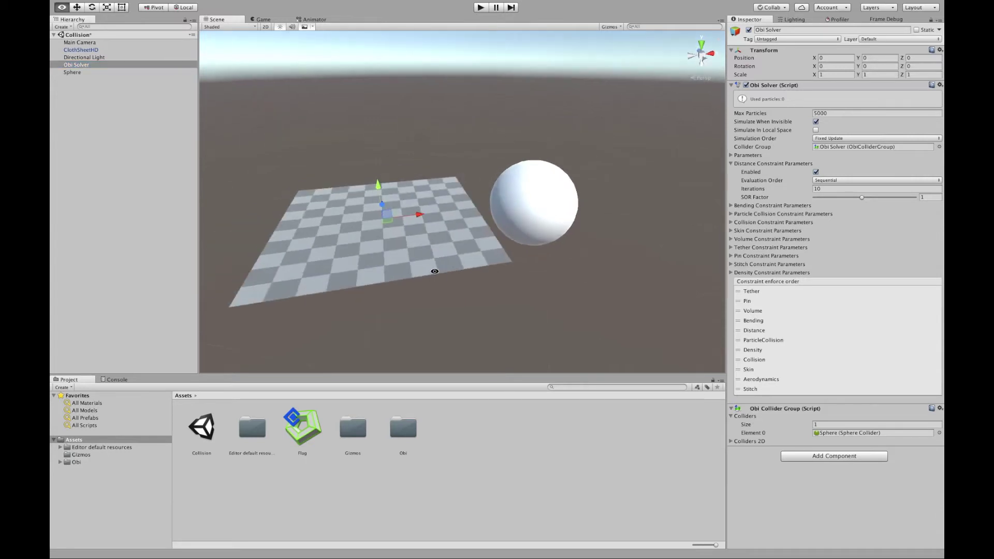
click(481, 7)
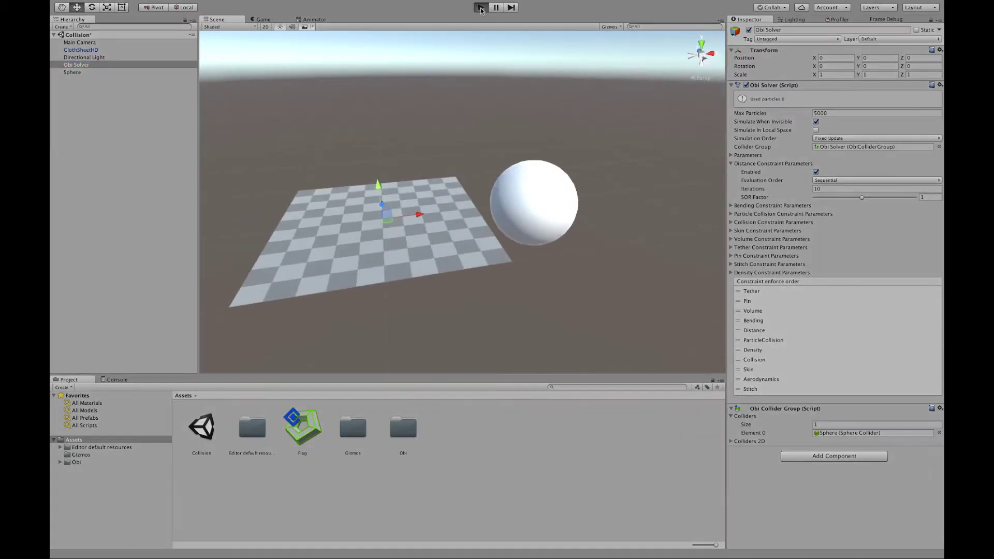
click(232, 21)
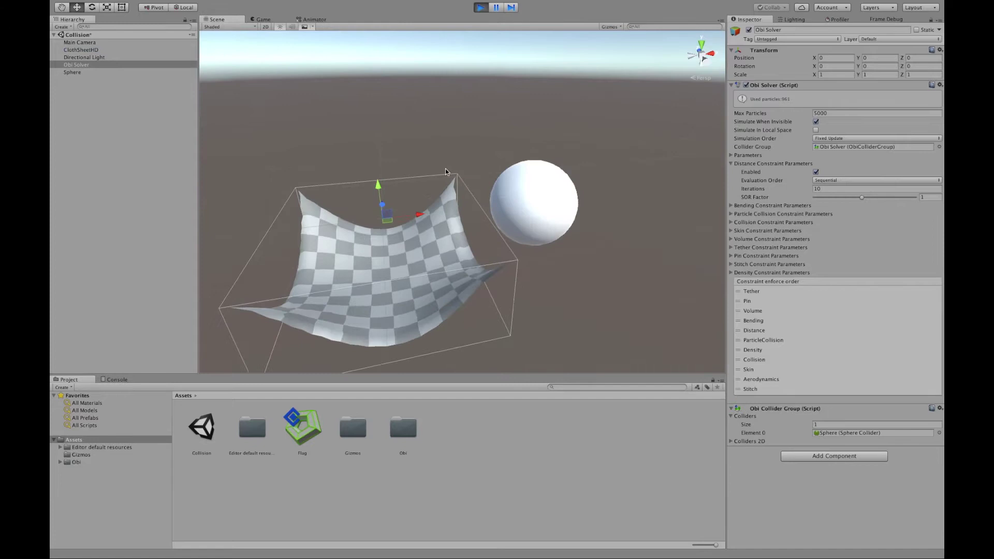
click(508, 199)
mouse_move(527, 198)
mouse_down()
mouse_move(316, 282)
mouse_move(466, 267)
mouse_move(306, 284)
mouse_move(228, 314)
mouse_move(484, 194)
mouse_move(538, 192)
mouse_up()
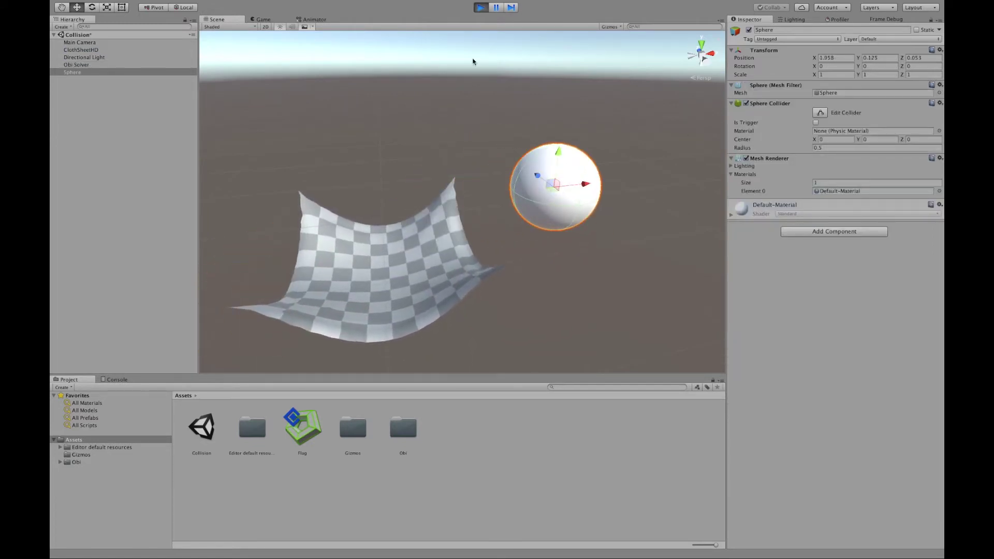
click(481, 7)
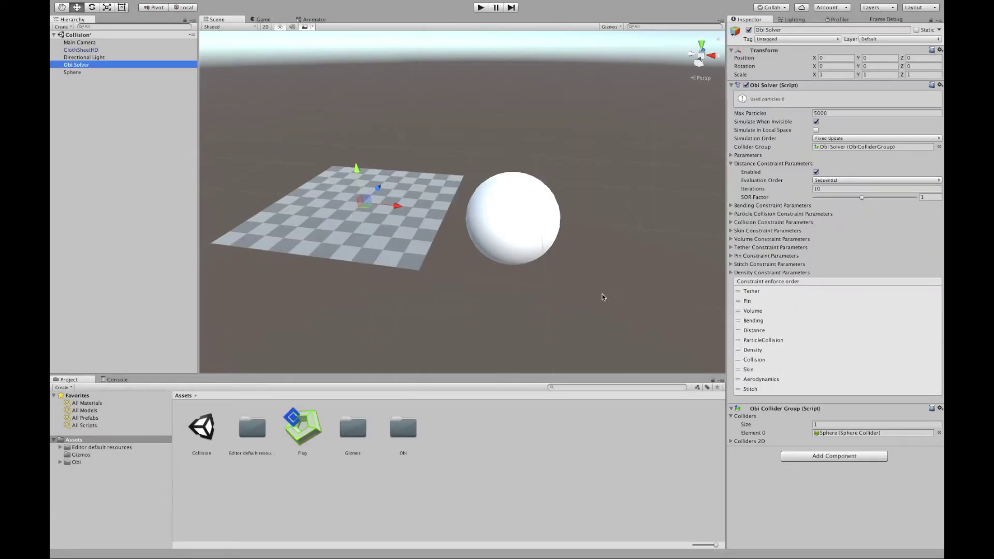
Step: Name User Layer 8 'ObiCollider' and assign the Sphere to that layer
click(514, 212)
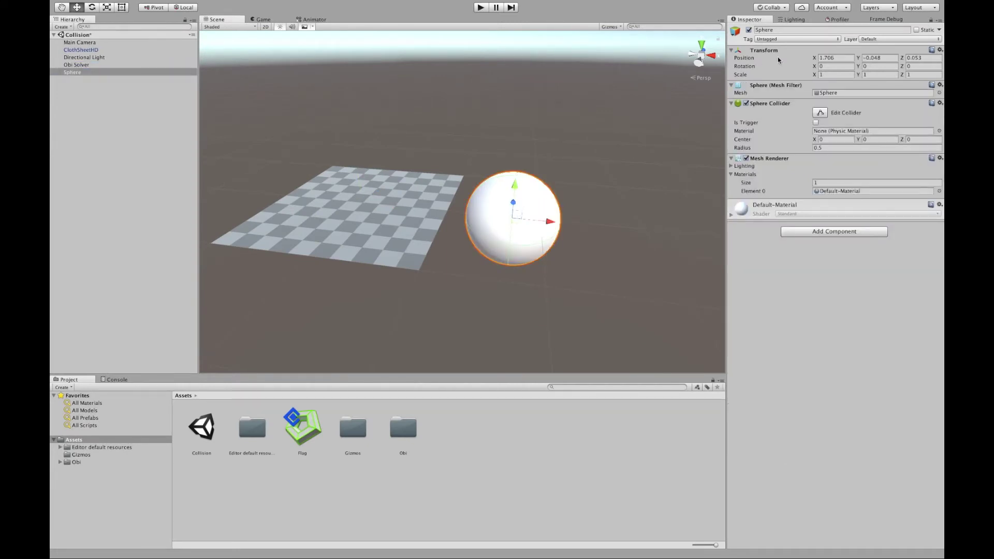
click(872, 40)
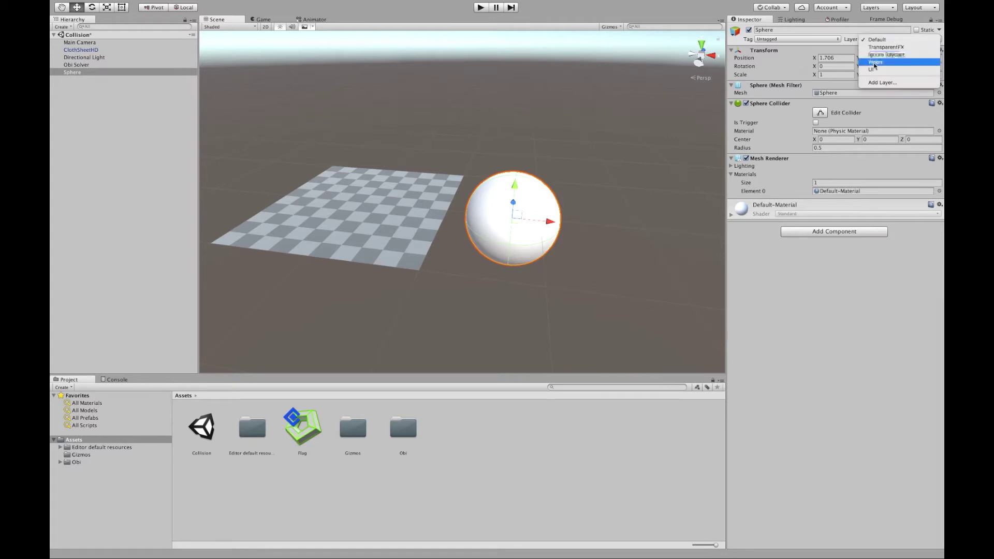
click(875, 82)
click(821, 148)
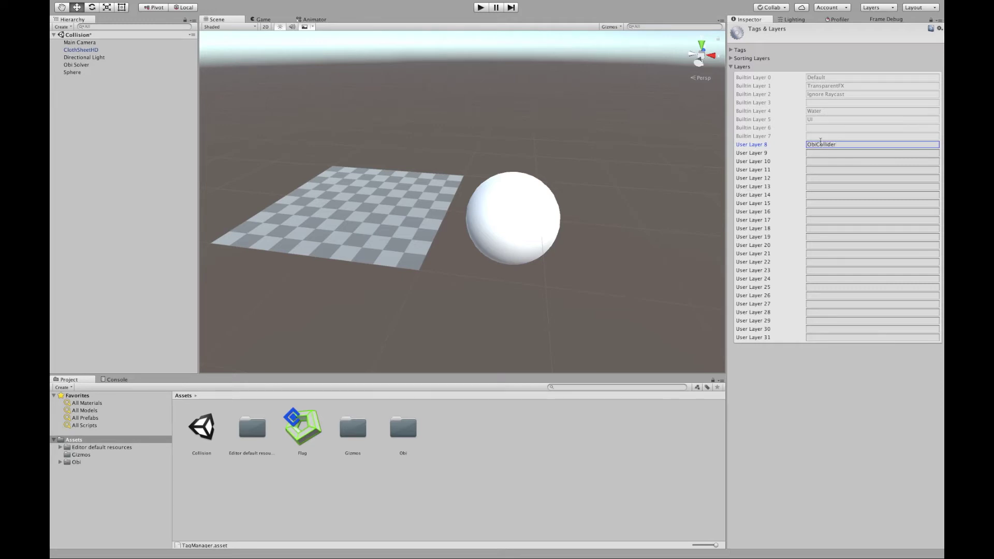
click(540, 221)
click(874, 40)
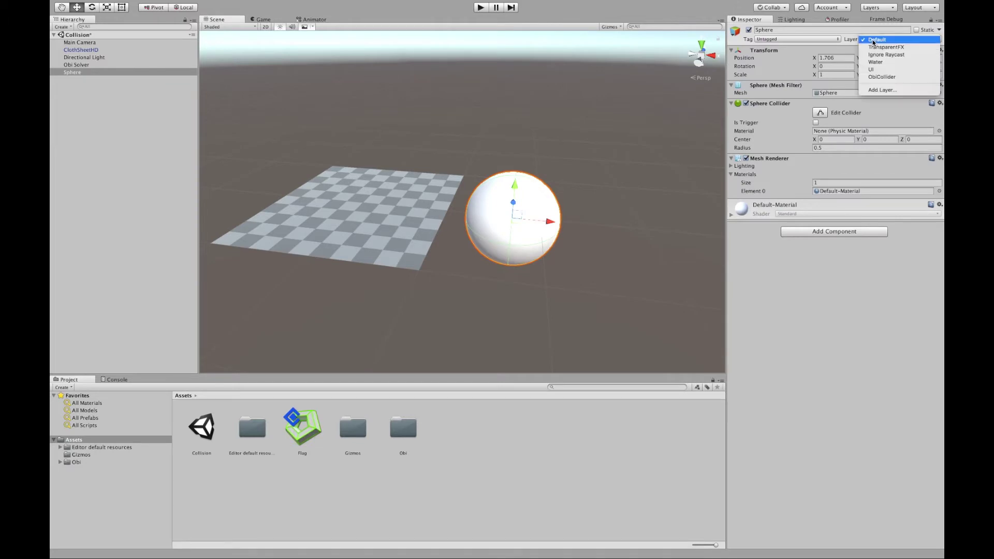
click(875, 79)
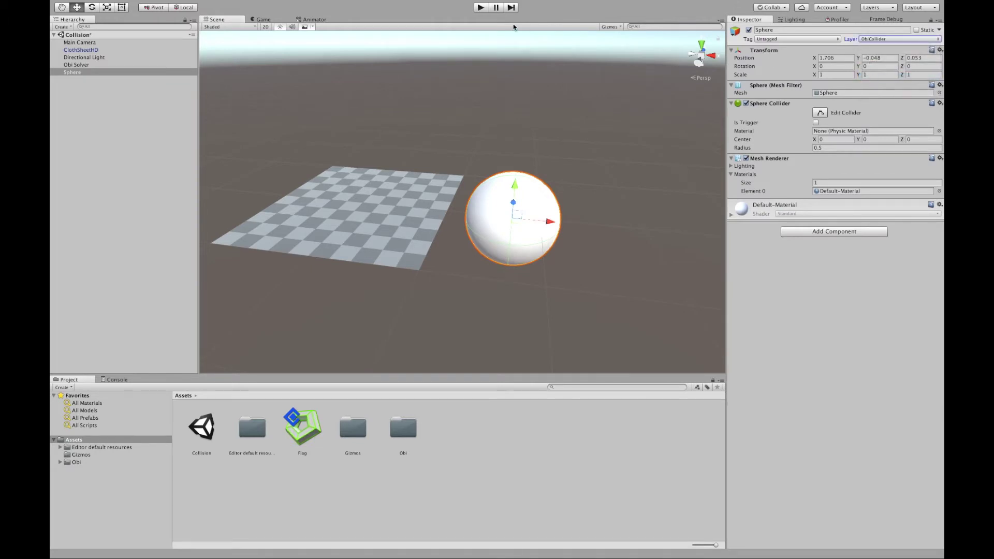
Step: Play-test pushing the sphere into the draped cloth, then stop the simulation
click(481, 8)
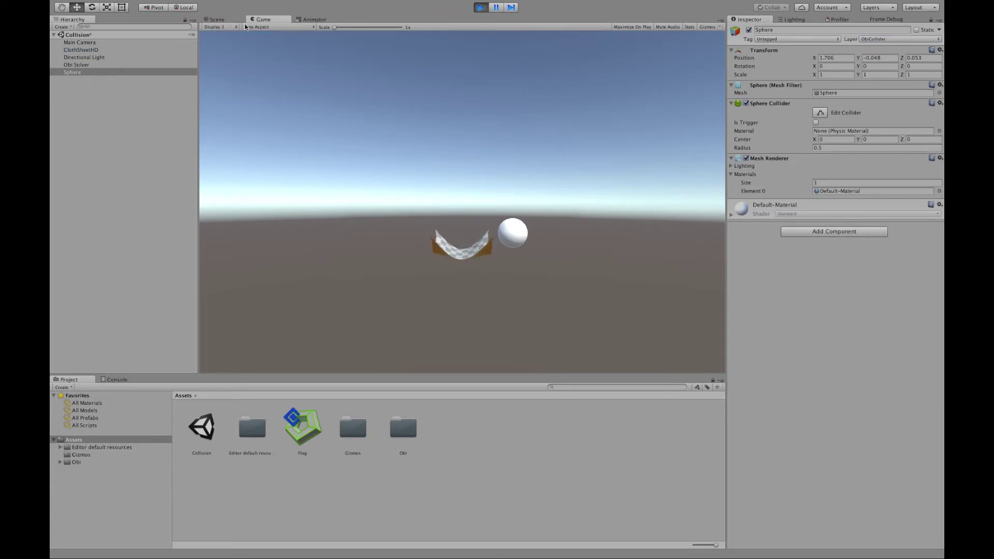
click(215, 19)
drag(510, 239, 563, 218)
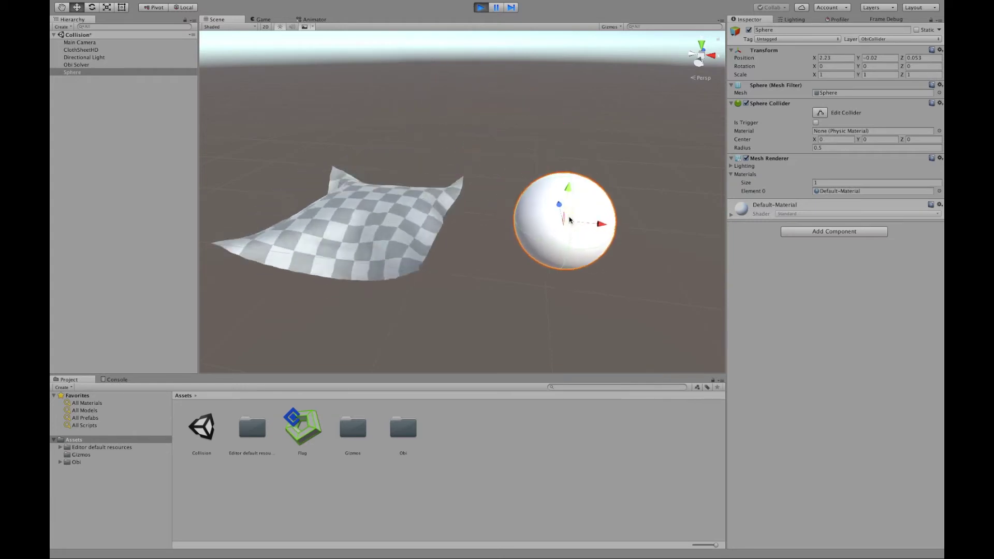
click(481, 8)
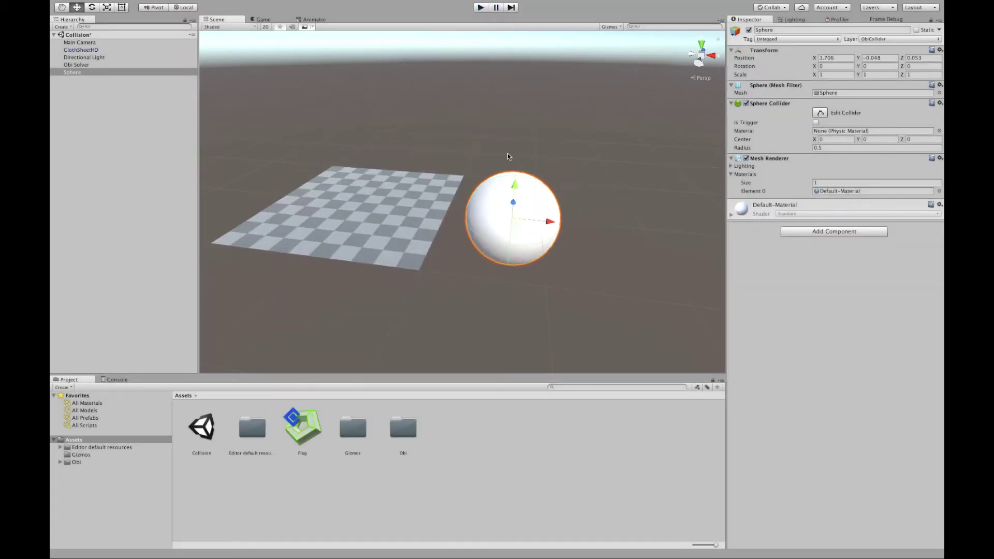
Step: Lift the sphere above the middle of the cloth and add a Rigidbody component
alt+drag(473, 142, 528, 154)
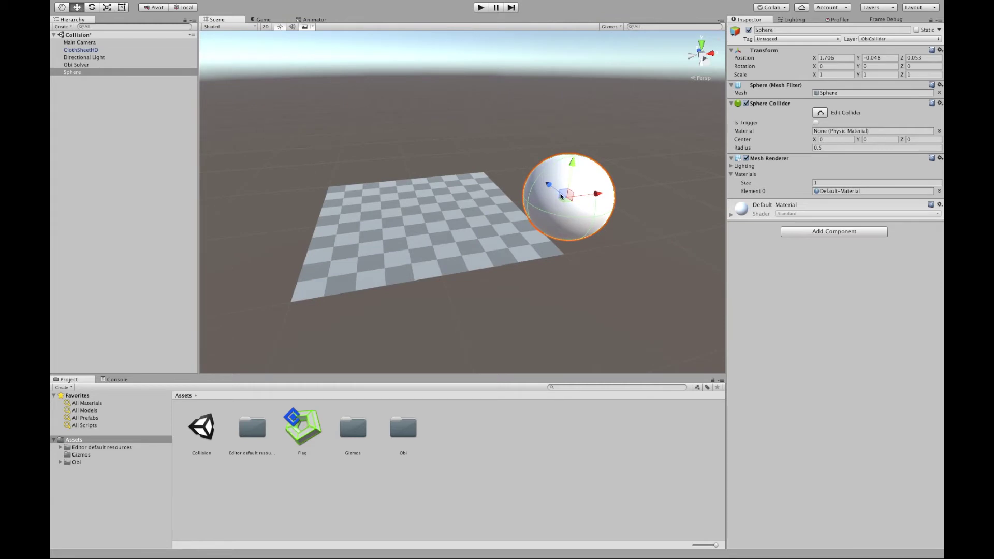
drag(565, 195, 420, 132)
click(802, 231)
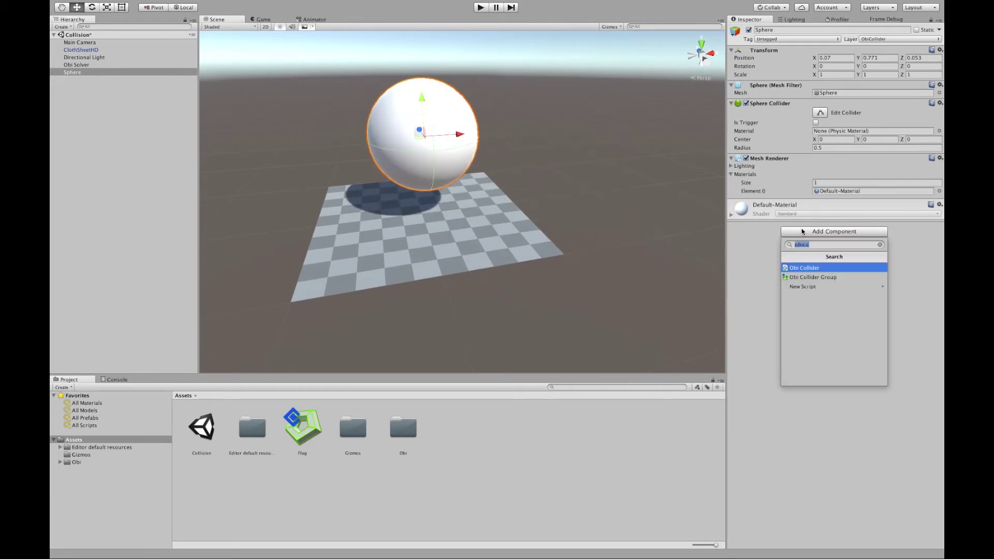
text(rigidbody)
key(Return)
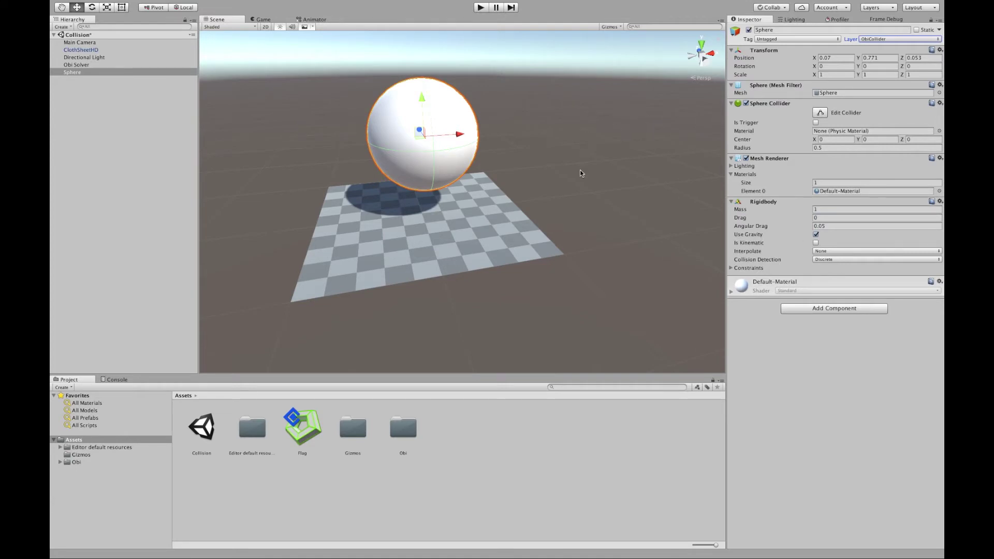
Step: Play-test the Rigidbody sphere dropping into the cloth, stop, and select ClothSheetHD
click(481, 7)
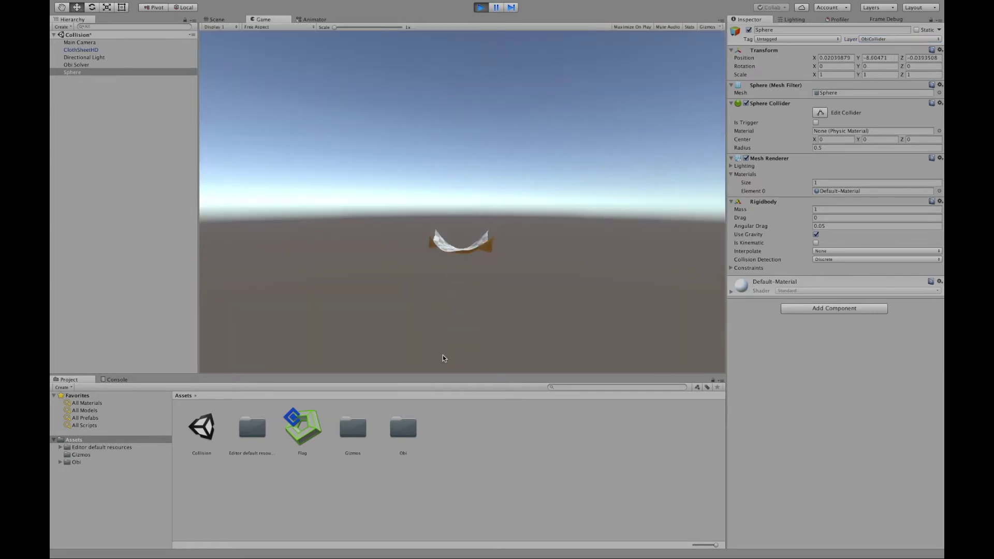
click(481, 8)
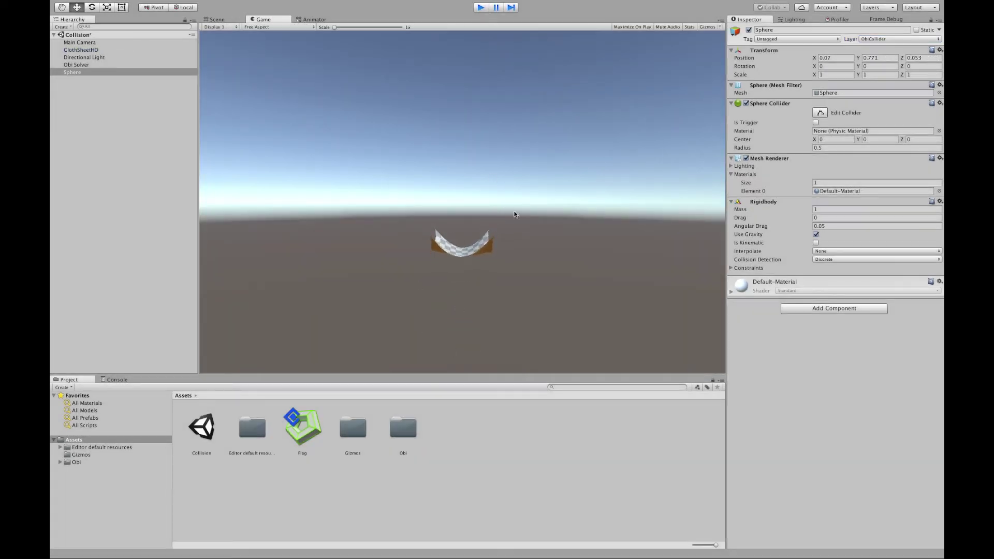
click(512, 237)
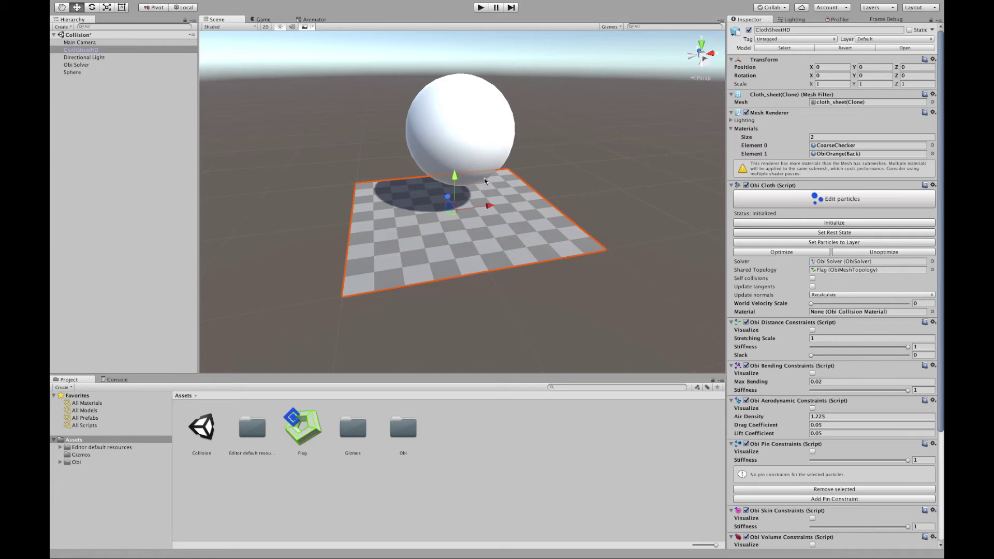
Step: Set the sphere's Rigidbody mass to 0.1
click(470, 115)
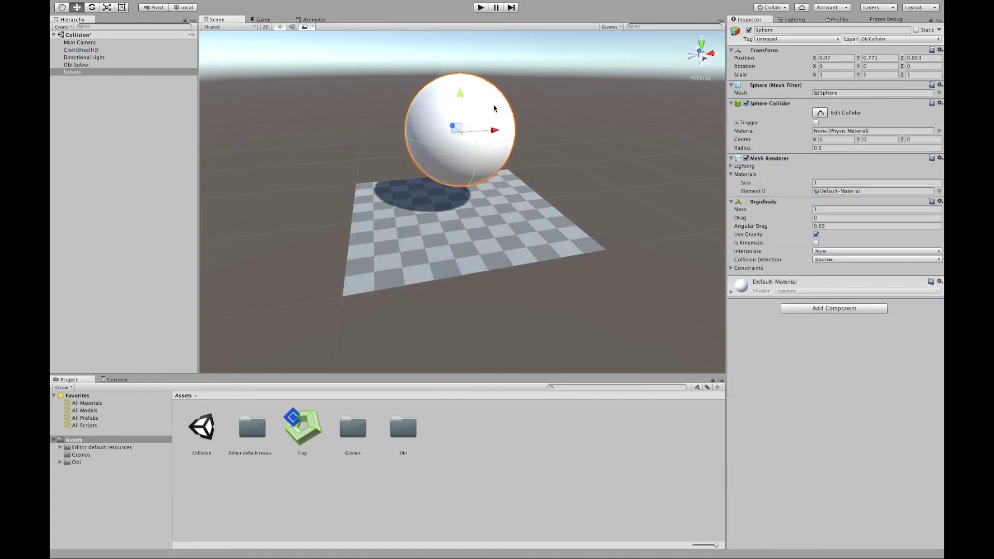
click(824, 210)
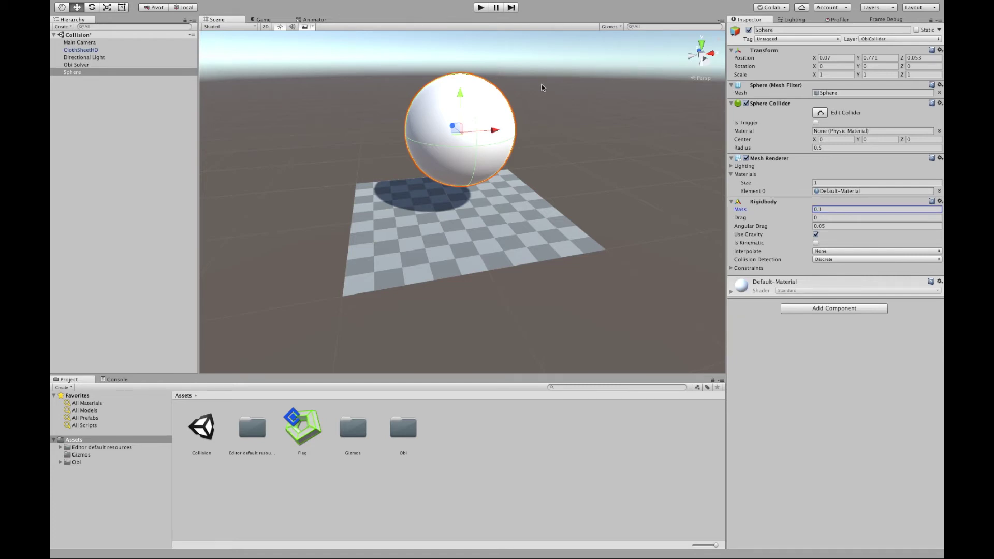
click(597, 138)
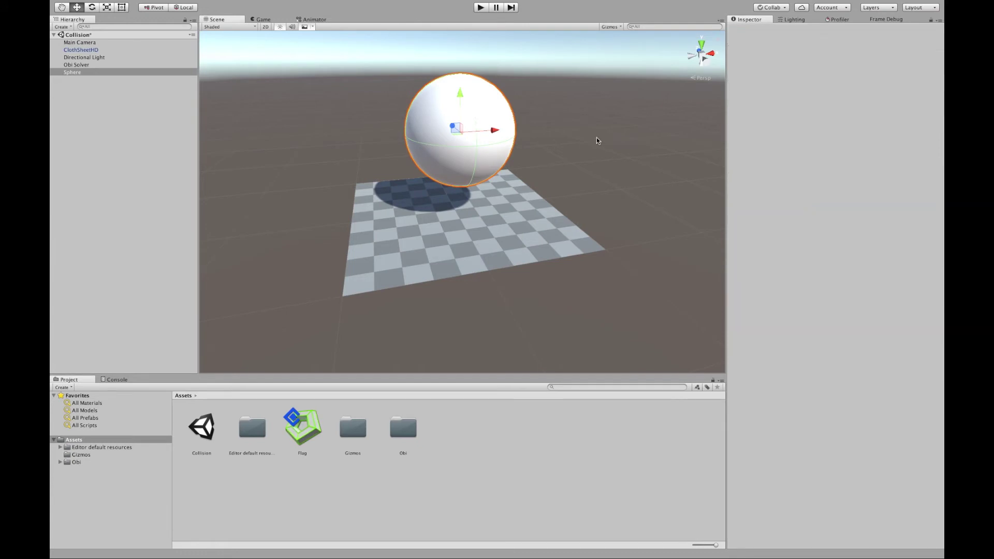
click(486, 9)
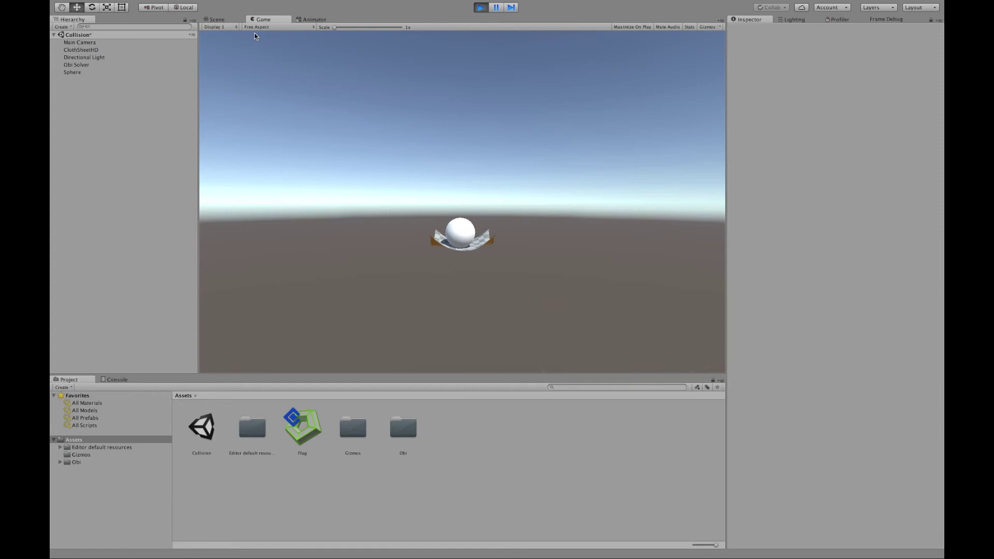
click(217, 19)
alt+drag(533, 211, 447, 263)
click(496, 271)
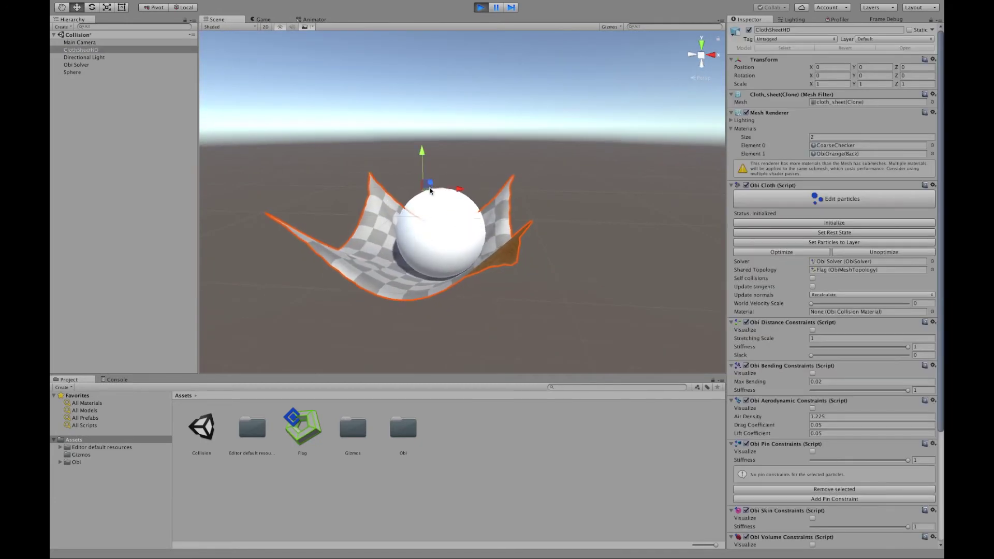
drag(446, 187, 467, 188)
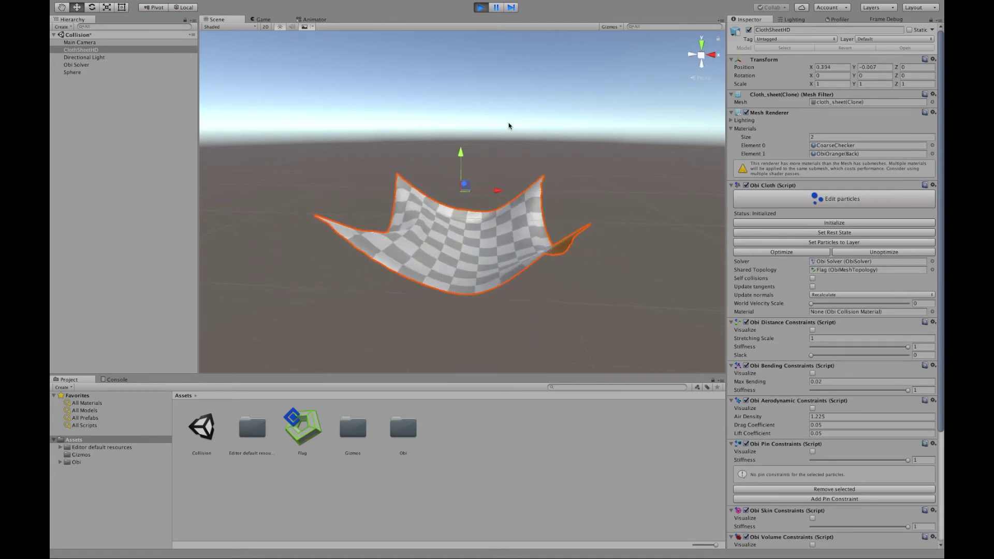
click(509, 125)
key(super+p)
mouse_move(495, 127)
alt+mouse_down()
mouse_move(529, 145)
mouse_move(592, 143)
mouse_move(504, 144)
alt+mouse_up()
Step: Apply the CoarseChecker material to the sphere for a grey checkered look
click(503, 141)
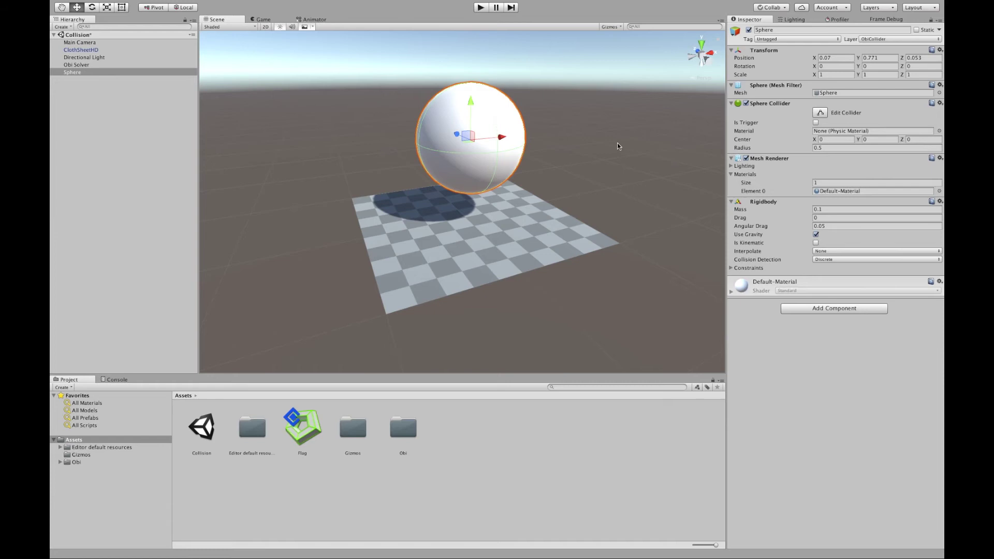
click(940, 191)
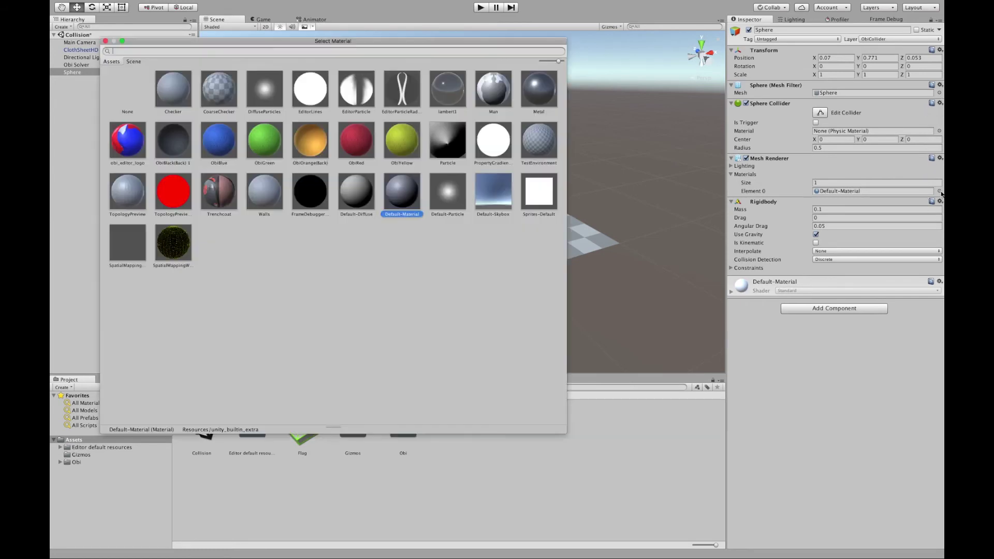
double_click(223, 95)
click(602, 135)
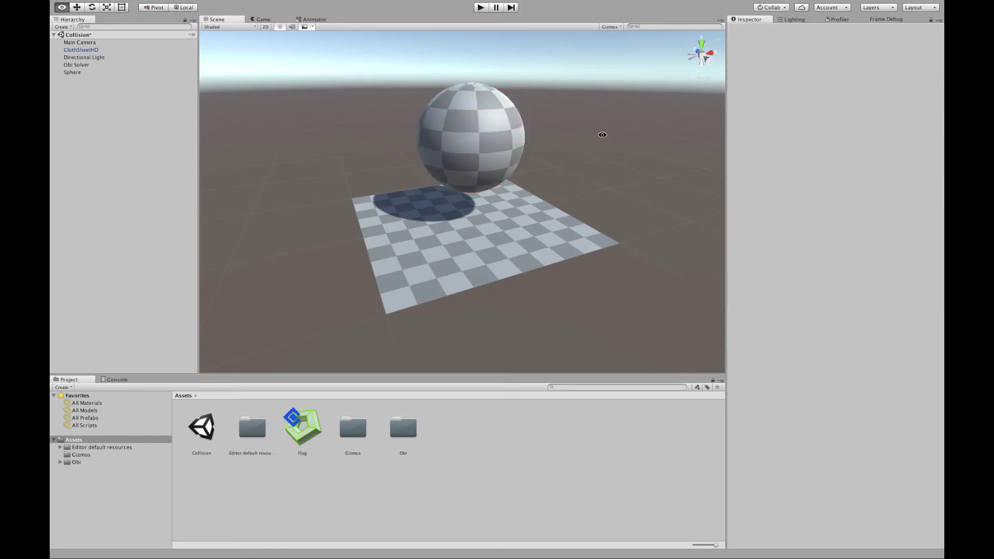
alt+drag(603, 135, 568, 155)
click(481, 8)
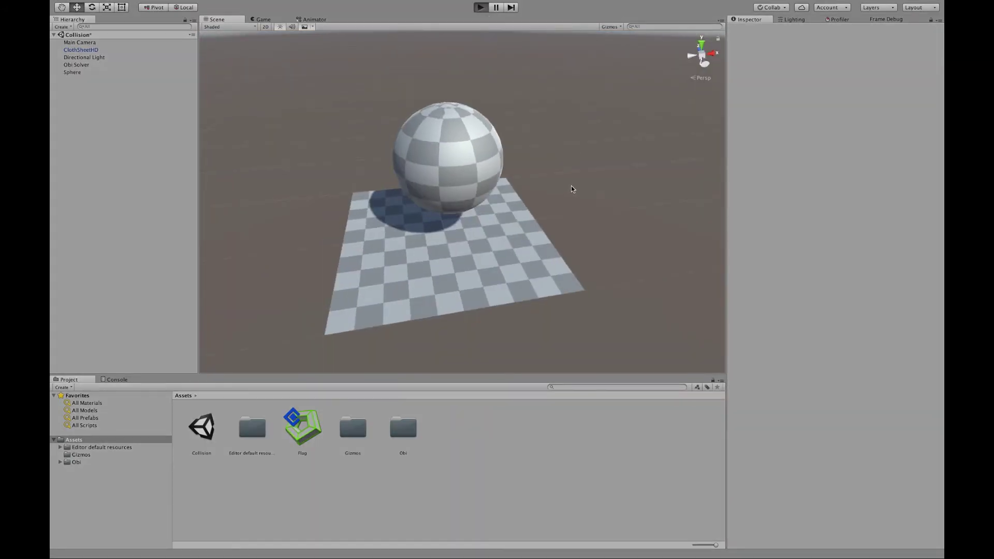
click(217, 19)
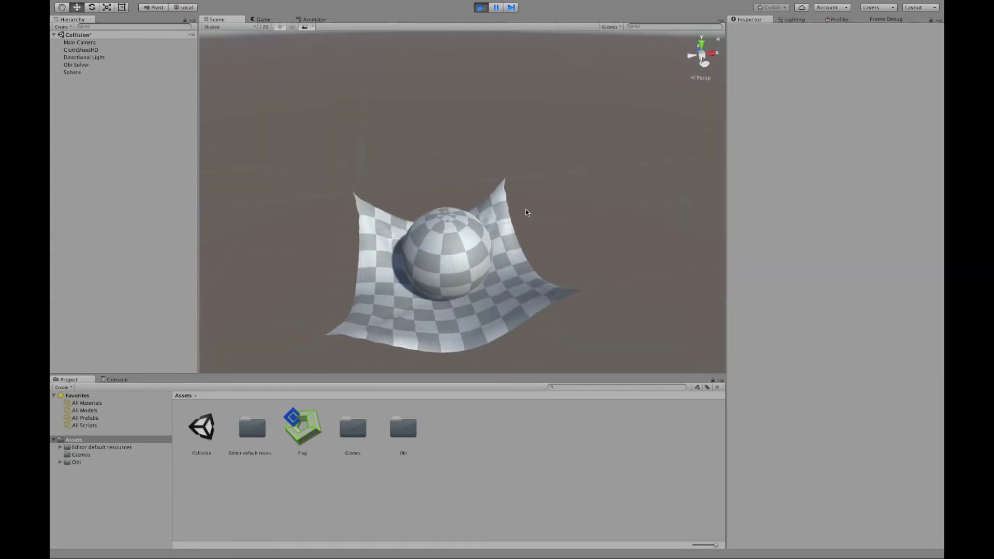
click(505, 288)
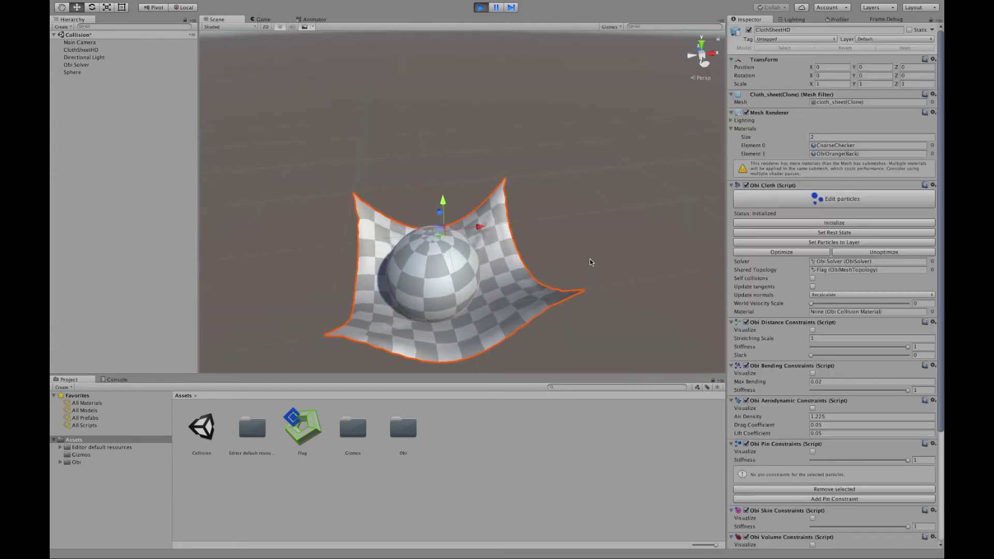
alt+drag(590, 262, 462, 158)
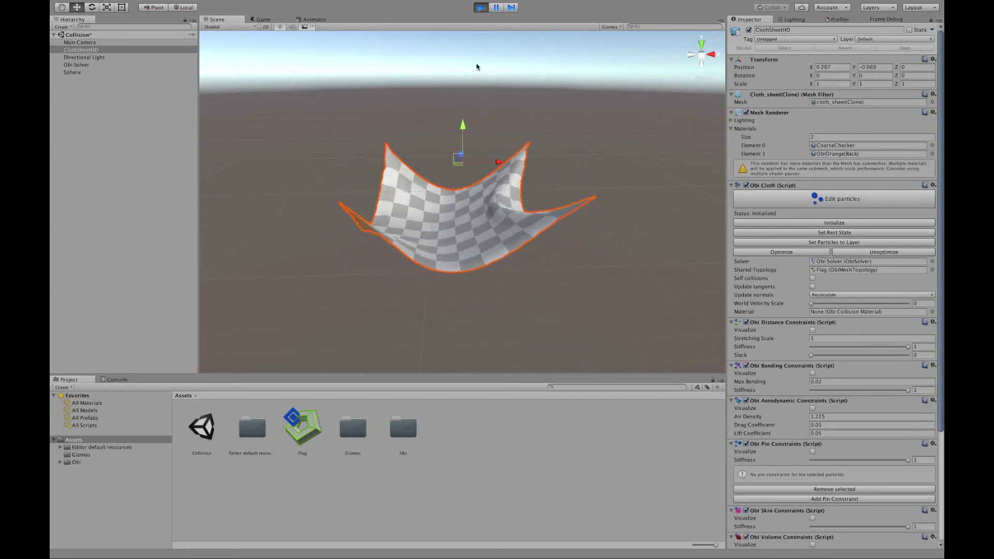
click(480, 7)
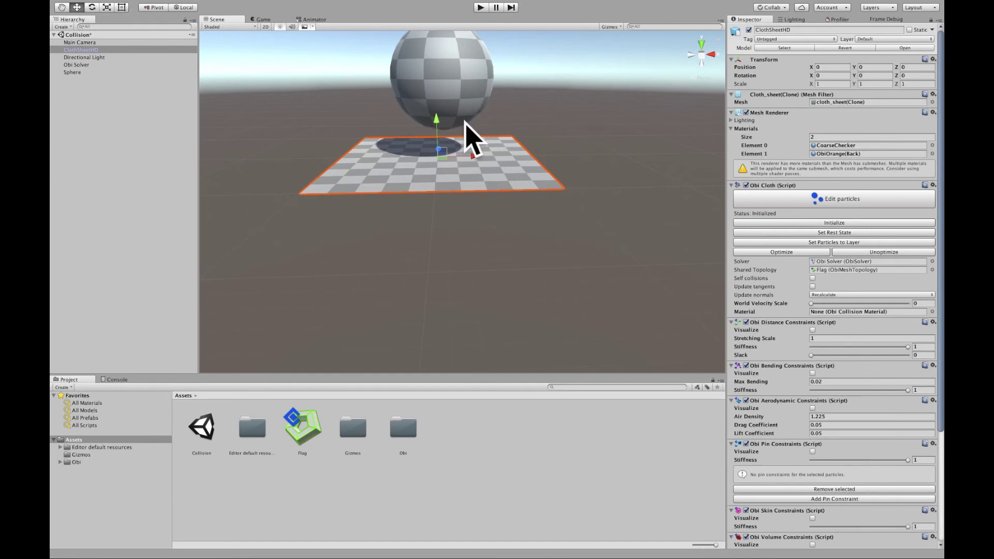
click(466, 93)
alt+drag(544, 88, 470, 194)
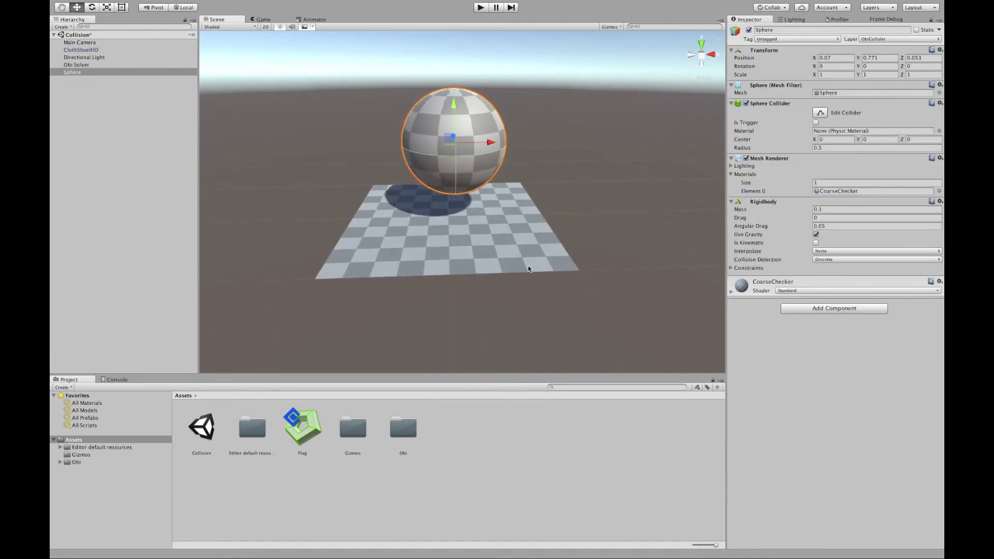
Step: Select ClothSheetHD and bring its Obi Cloth component, with the empty Material slot, into view
click(488, 225)
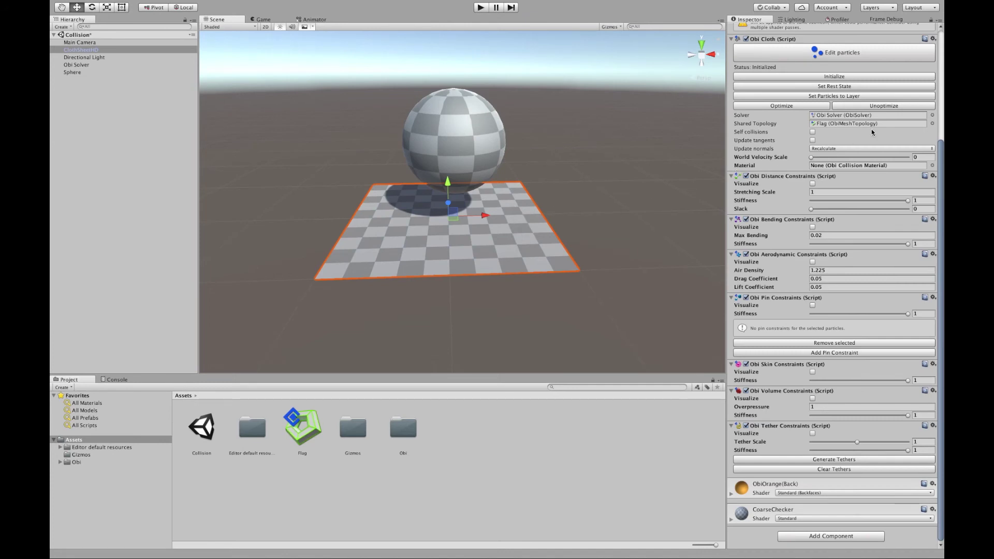
scroll(875, 191, up, 2)
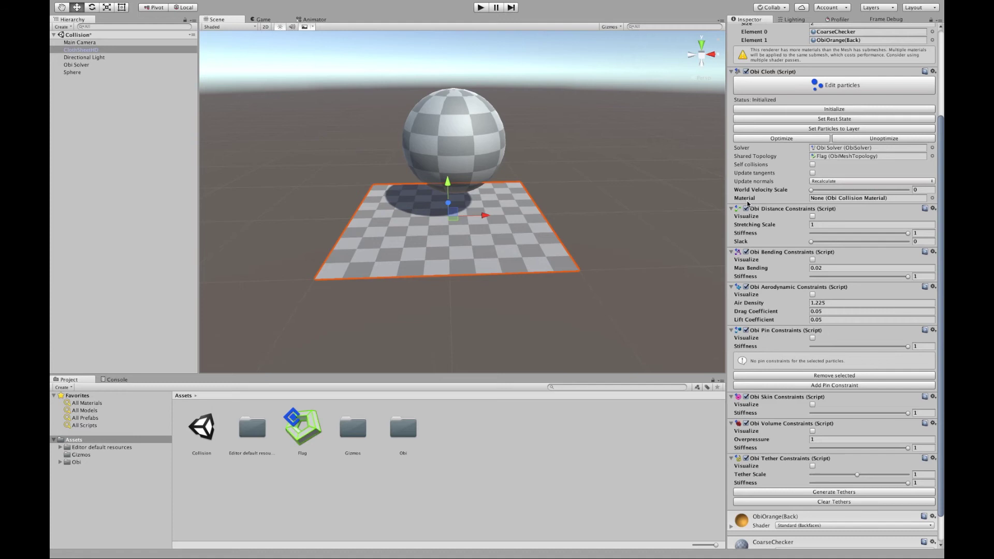
Step: Create a new Obi Collision Material asset in Assets and set its Friction to 0.5
right_click(455, 444)
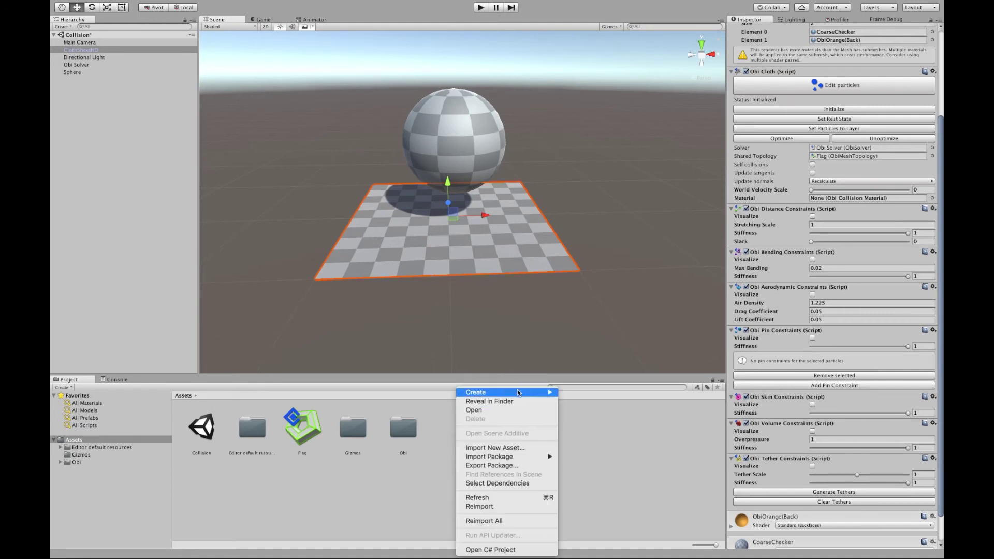
mouse_move(519, 392)
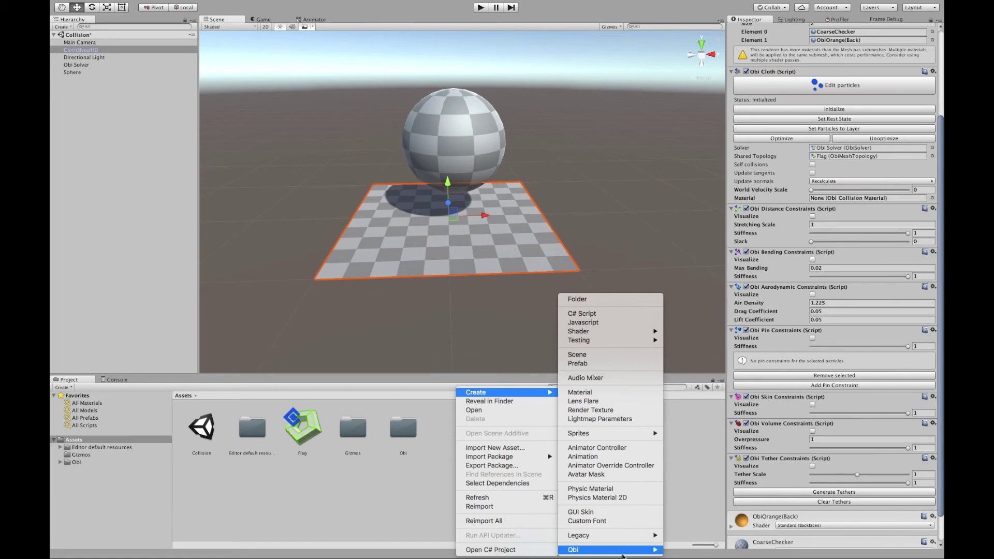
mouse_move(625, 551)
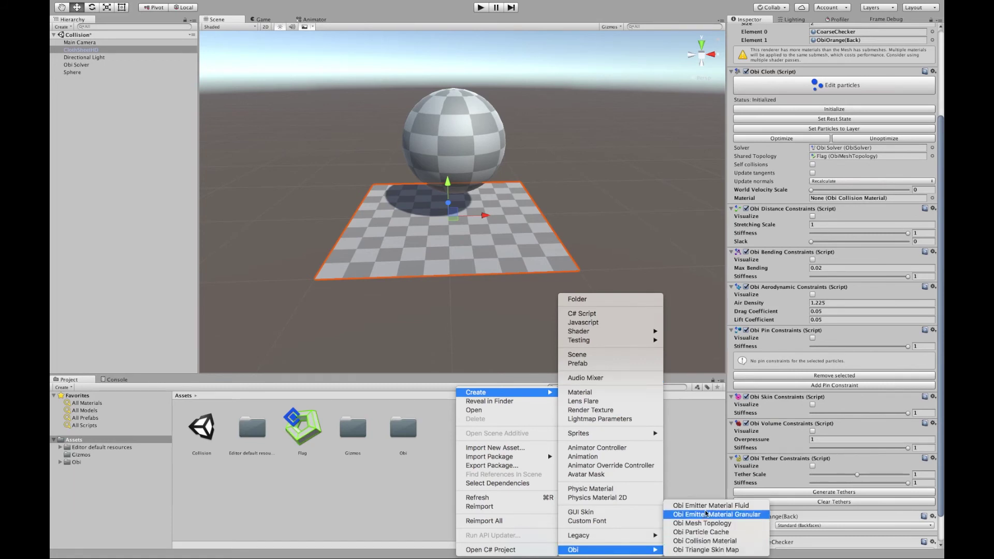
click(702, 541)
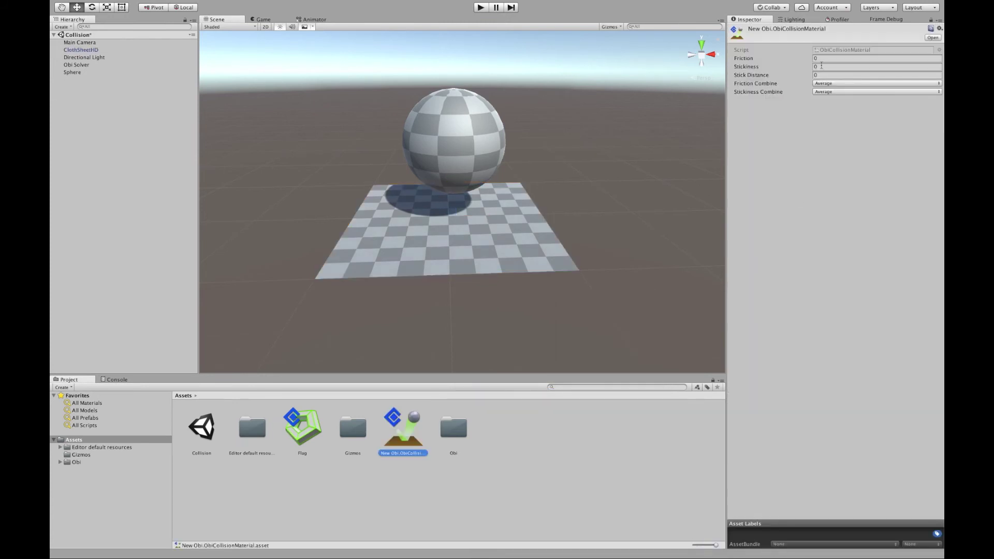
click(825, 58)
Step: Assign the new collision material to ClothSheetHD's Obi Cloth Material field
click(466, 228)
scroll(890, 330, down, 10)
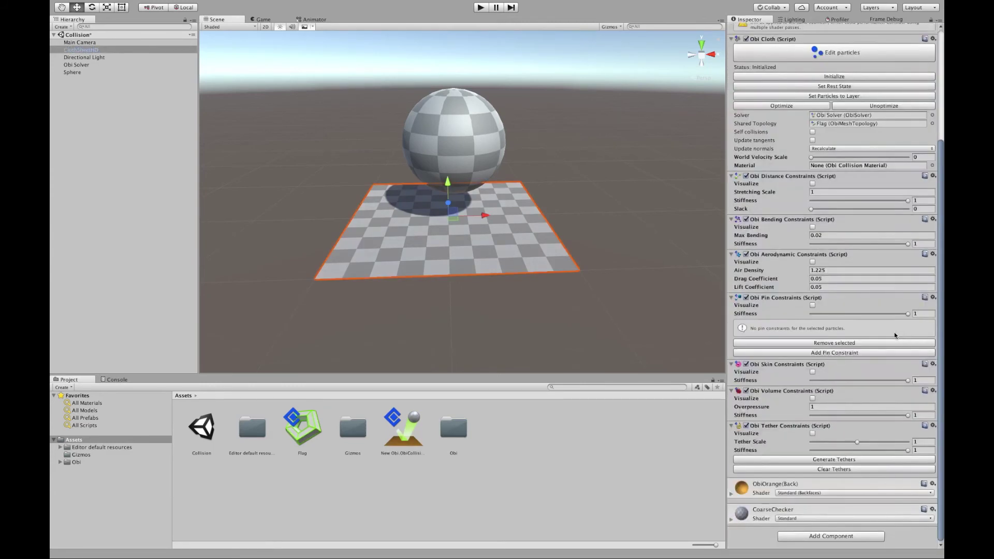
drag(403, 432, 818, 217)
Step: Run the simulation and shake the cloth side to side under the sphere, then stop
click(615, 189)
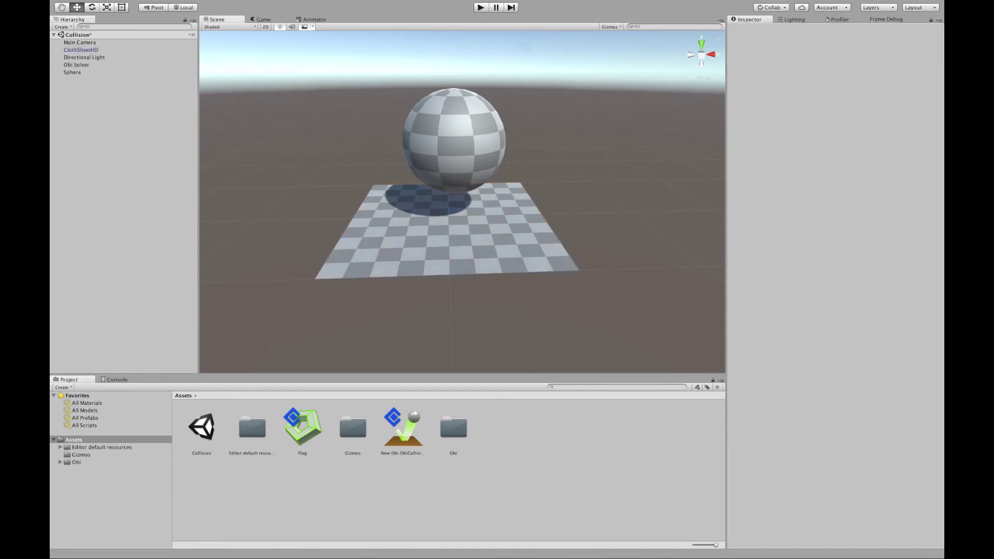
click(480, 8)
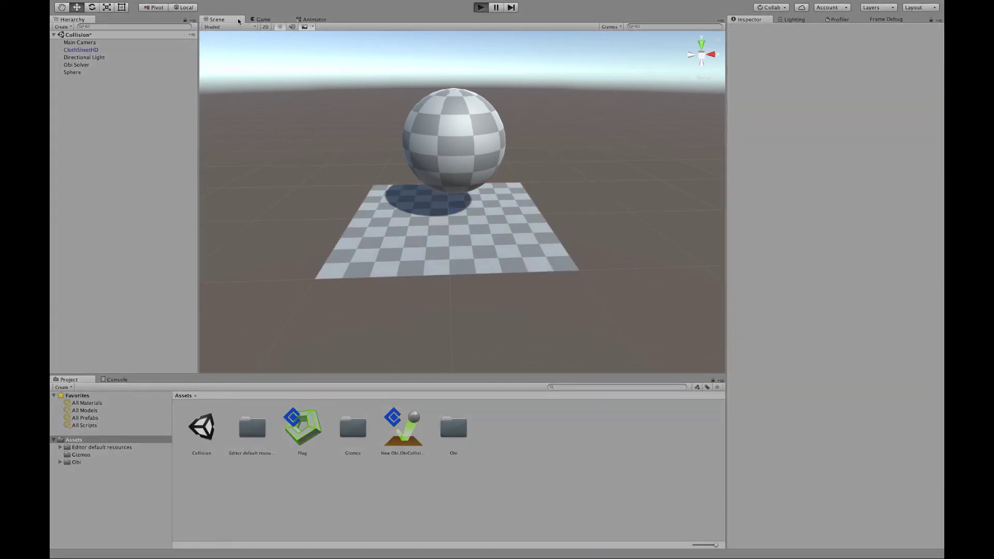
click(236, 19)
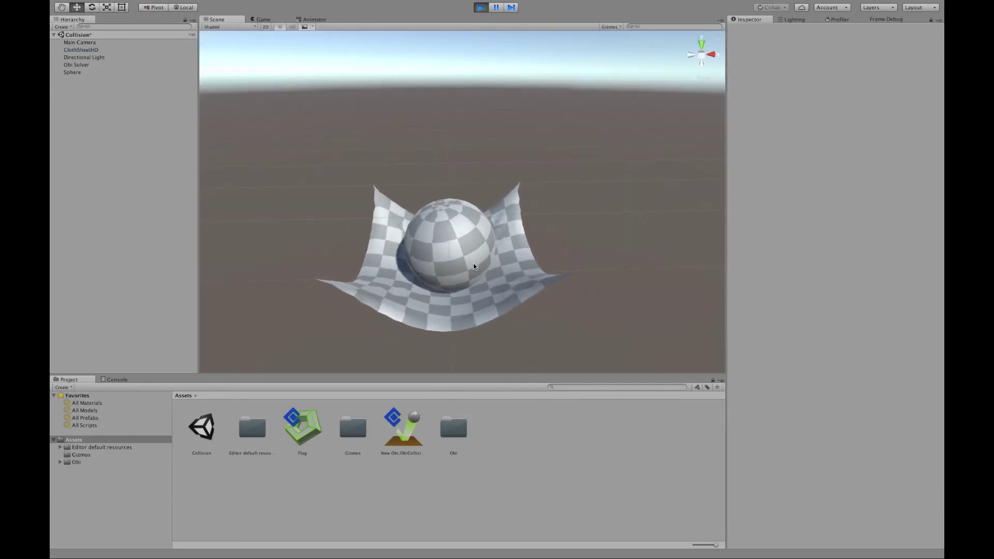
click(487, 298)
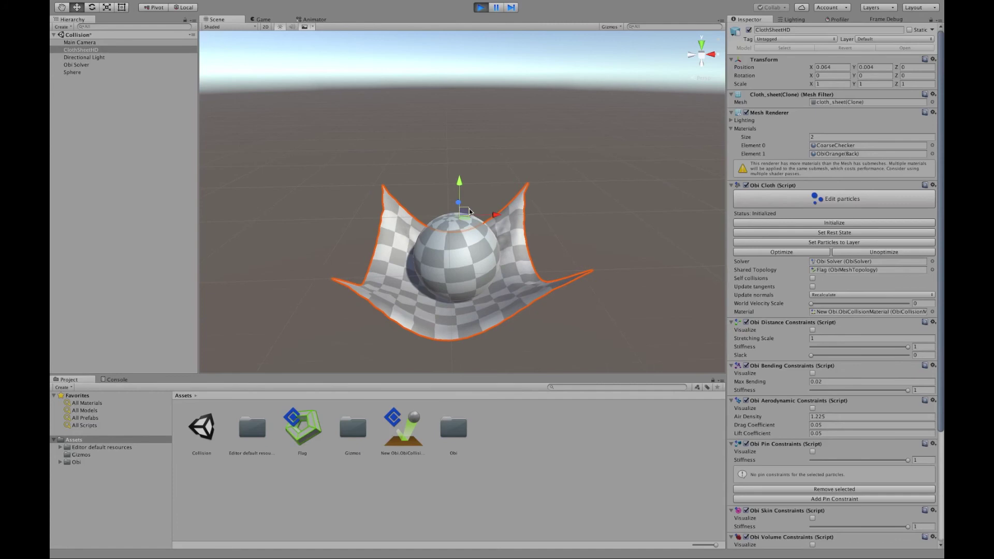
drag(474, 210, 442, 218)
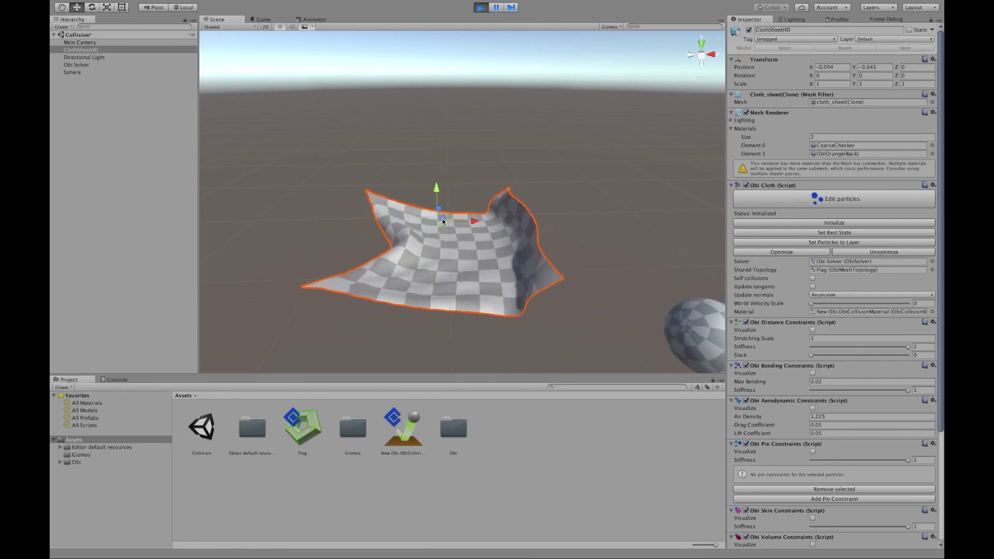
click(481, 7)
Step: Confirm the New Obi Collision Material's Friction is 0.5 and restart the simulation
click(397, 433)
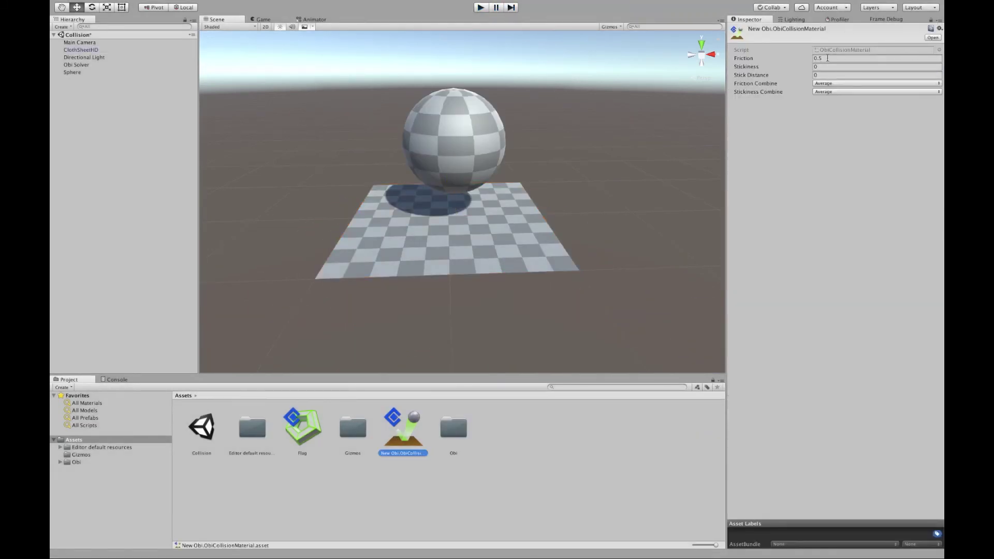
click(828, 58)
click(563, 37)
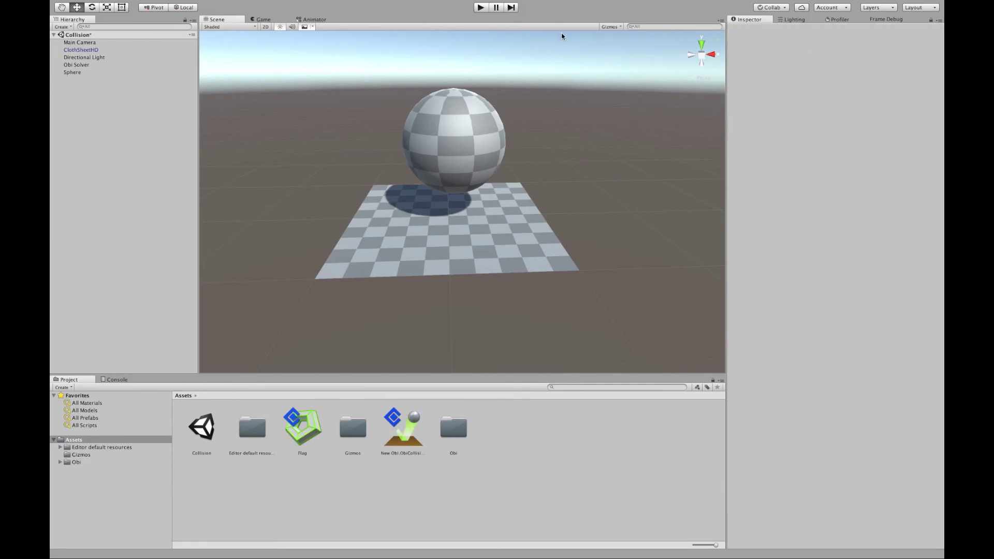
click(481, 8)
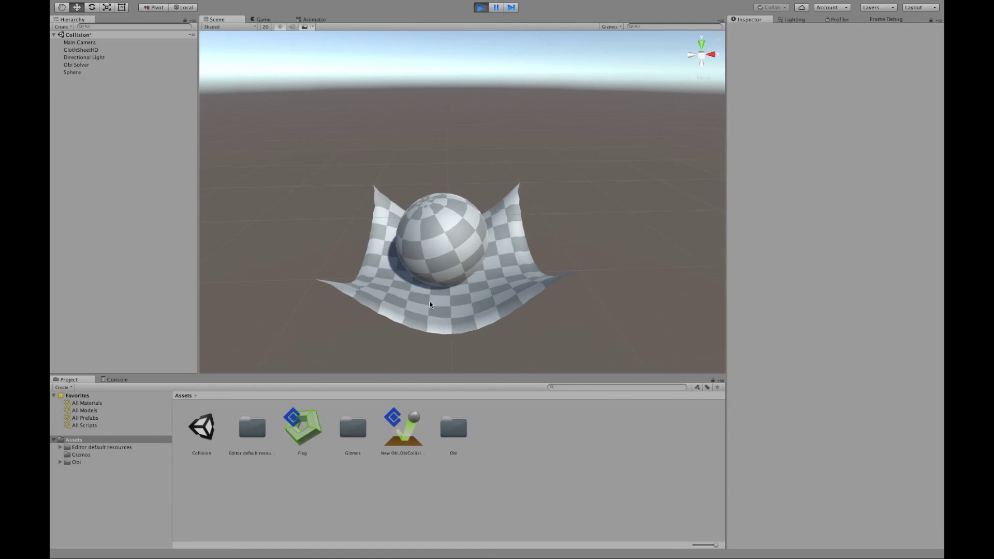
Step: Select the ClothSheetHD sheet in the Scene view while the sphere rests in it
click(465, 290)
click(501, 322)
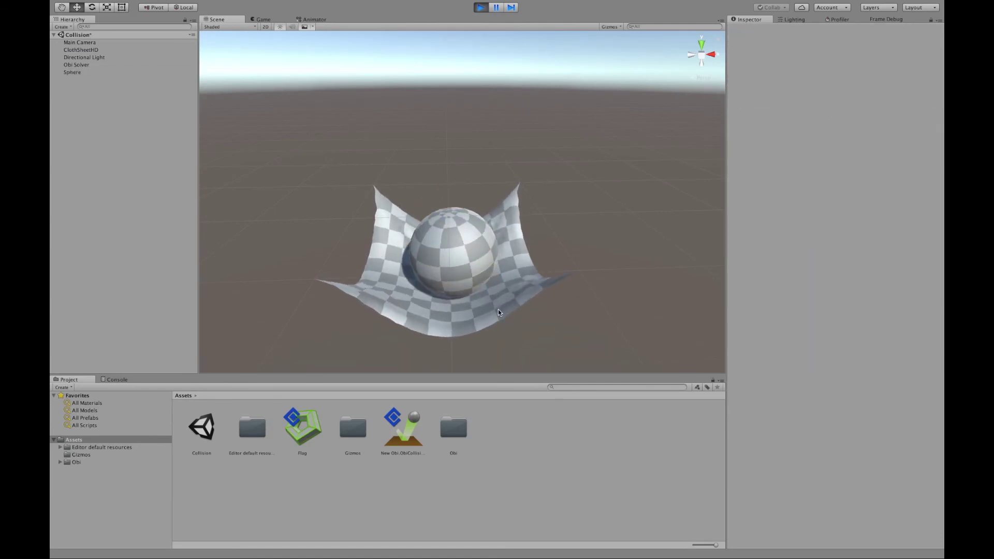
click(443, 206)
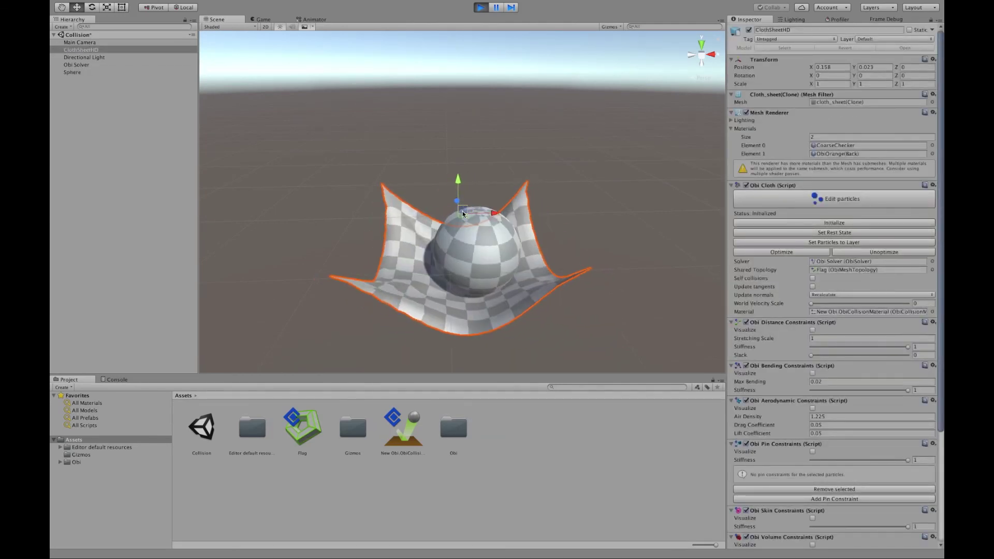